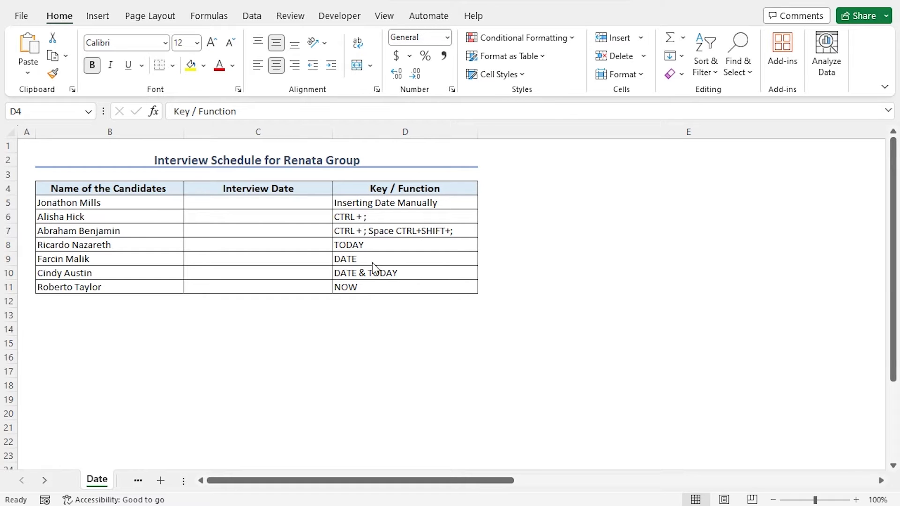
left_click(167, 188)
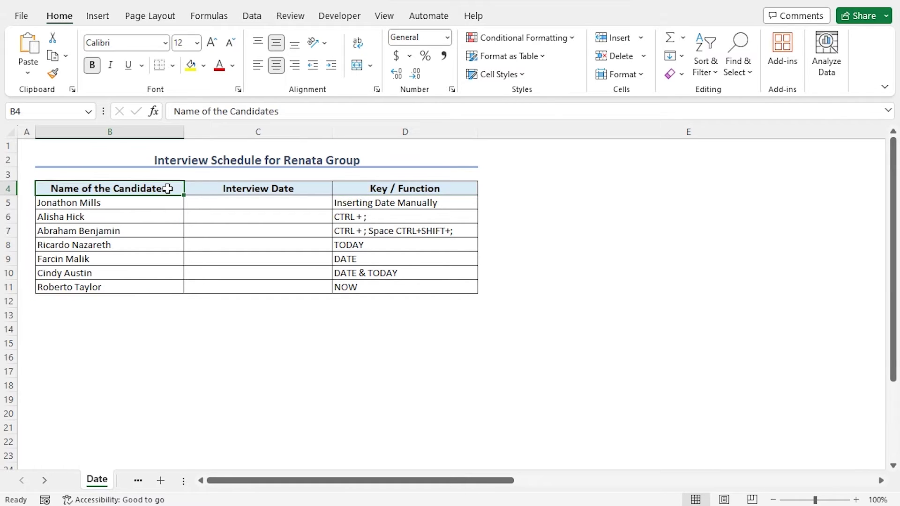
left_click(312, 187)
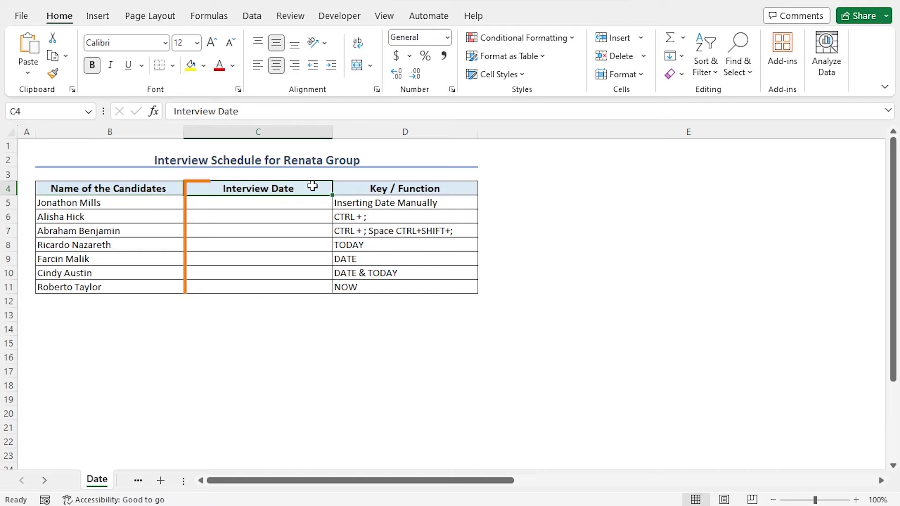
left_click(453, 187)
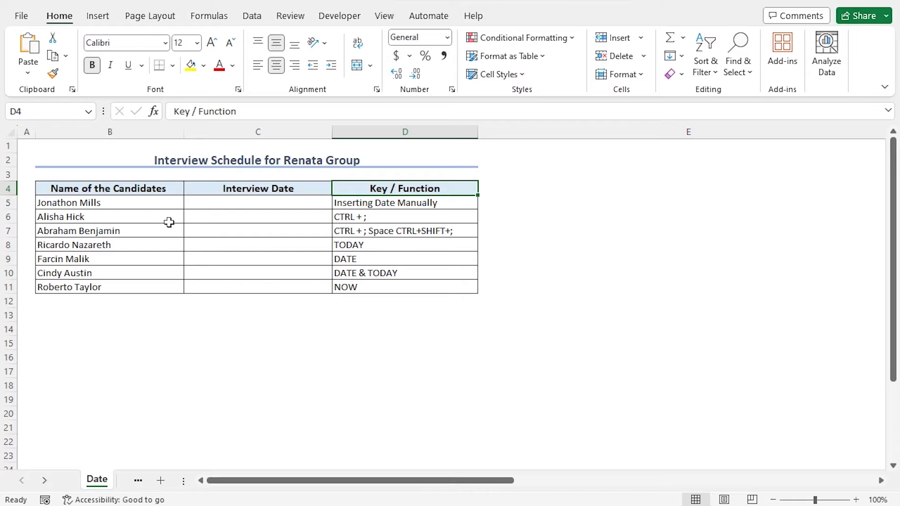
Enter the date 11/16/2023 manually in cell C5 as the first candidate's interview date
left_click(322, 202)
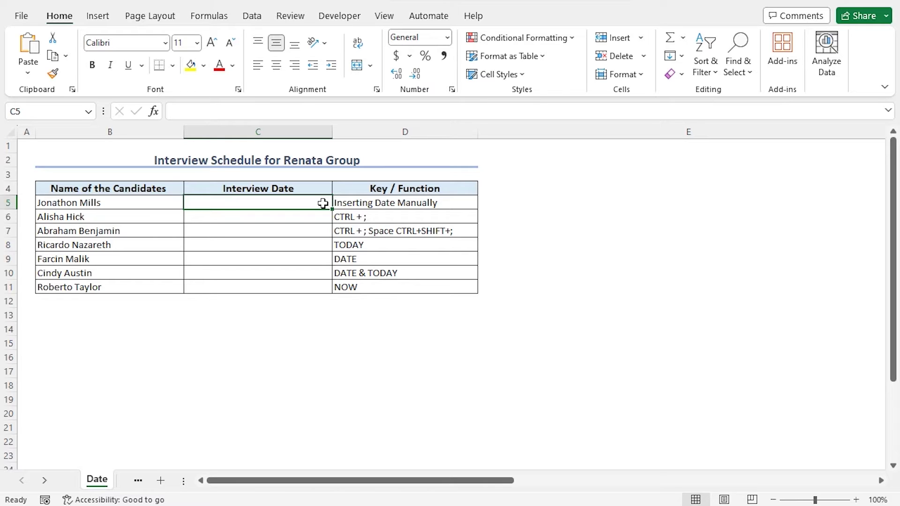
type("11/16/2023")
key("Return")
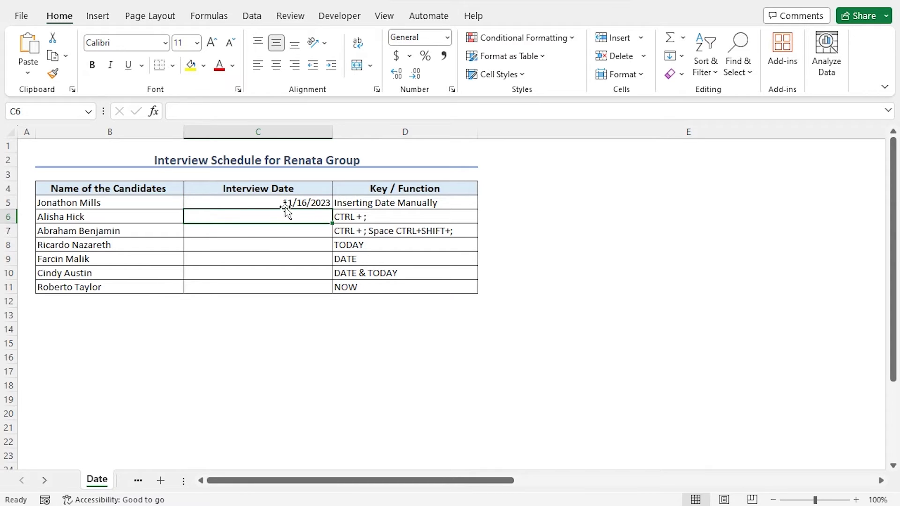
Open the full number format settings for the date in cell C5 to review the available date formats
left_click(267, 202)
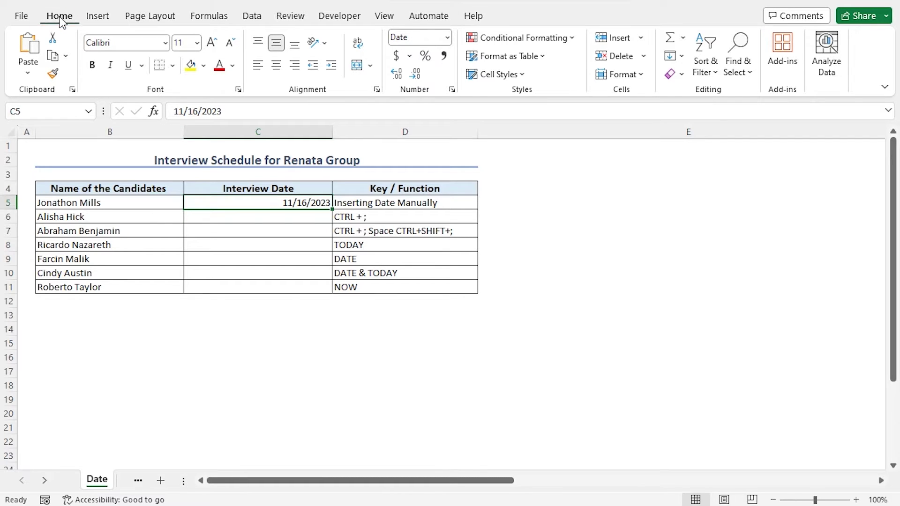
left_click(448, 38)
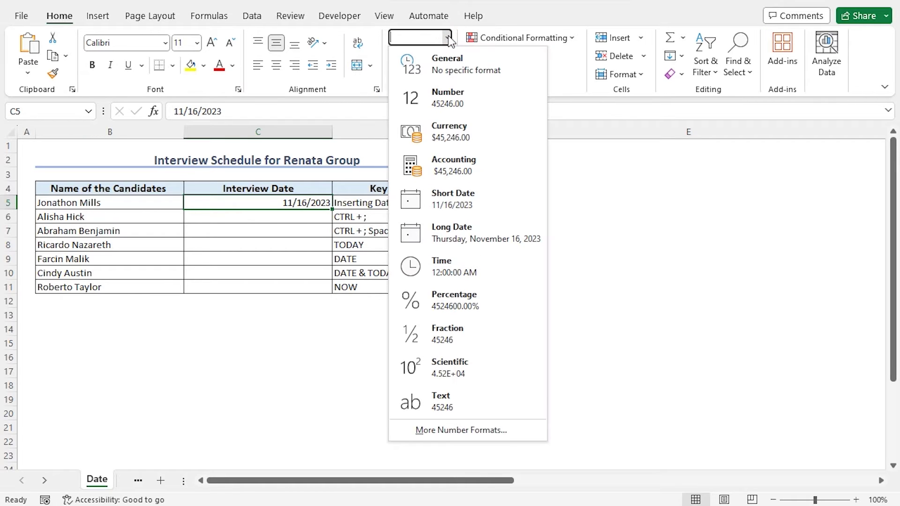
left_click(497, 428)
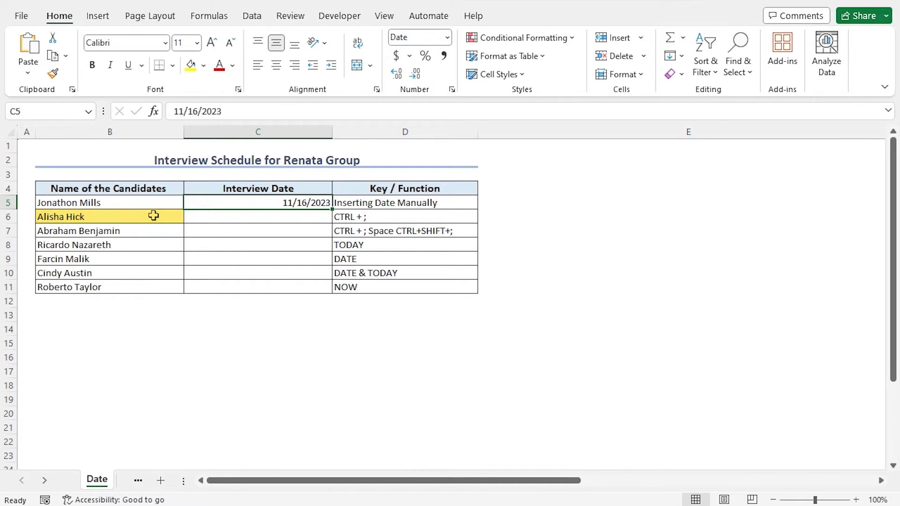
Insert the current date as a static value in cell C6
left_click(317, 218)
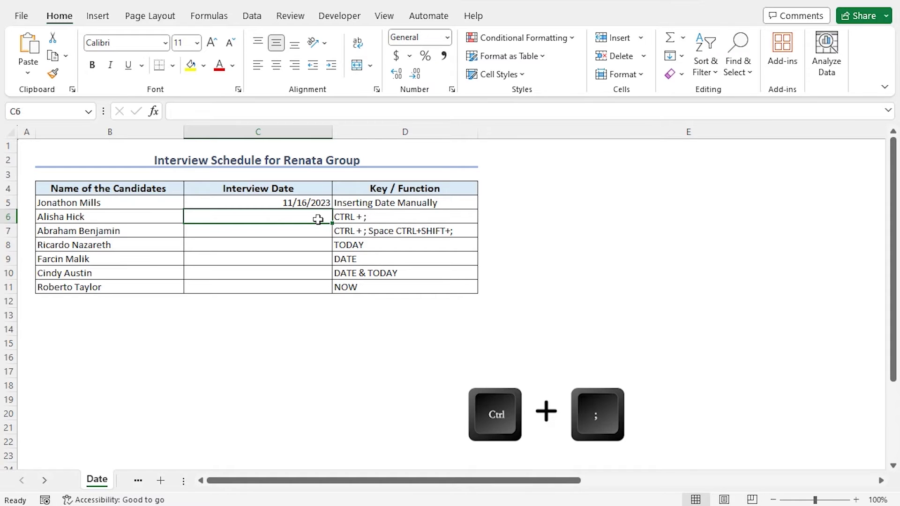
key("ctrl+semicolon")
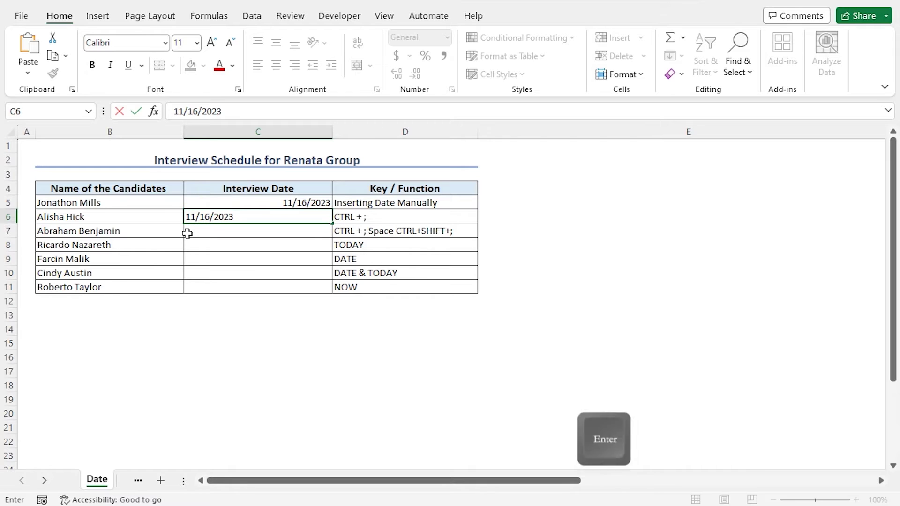
key("Return")
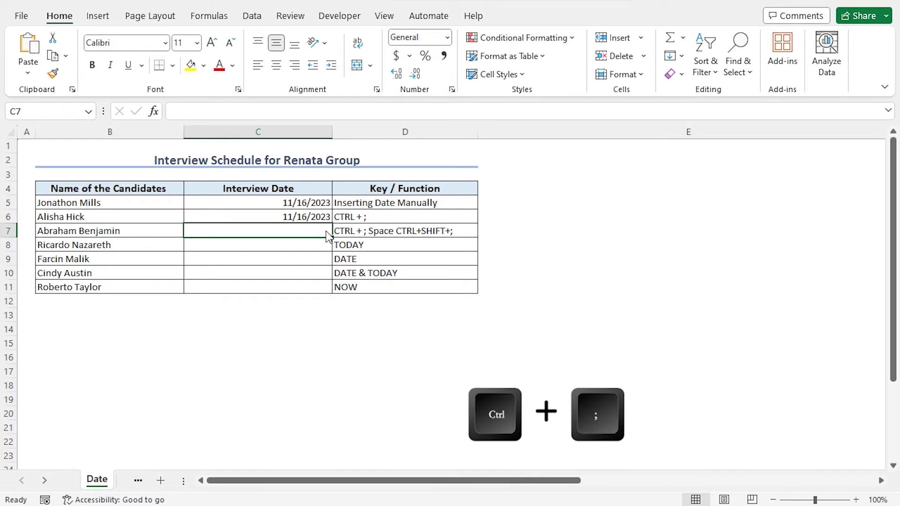
Insert the current date and the current time, separated by a space, as a static value in cell C7
key("ctrl+semicolon")
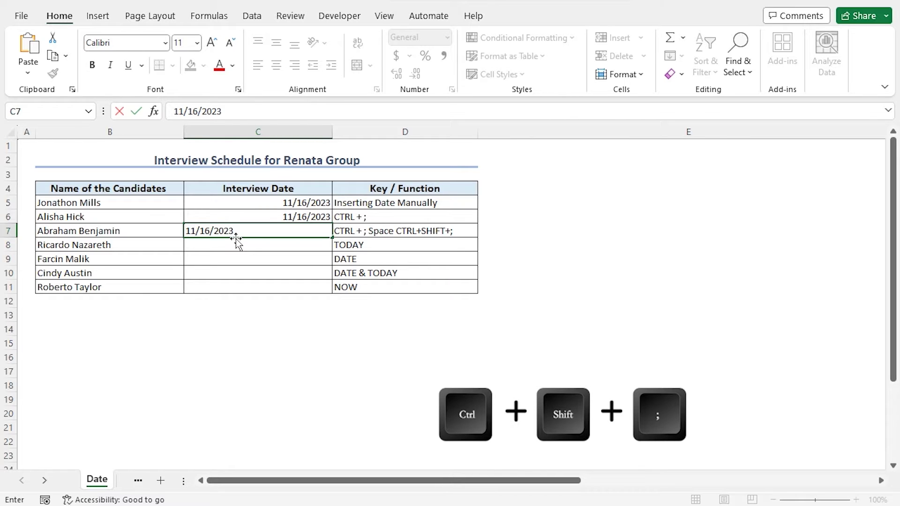
key("ctrl+shift+semicolon")
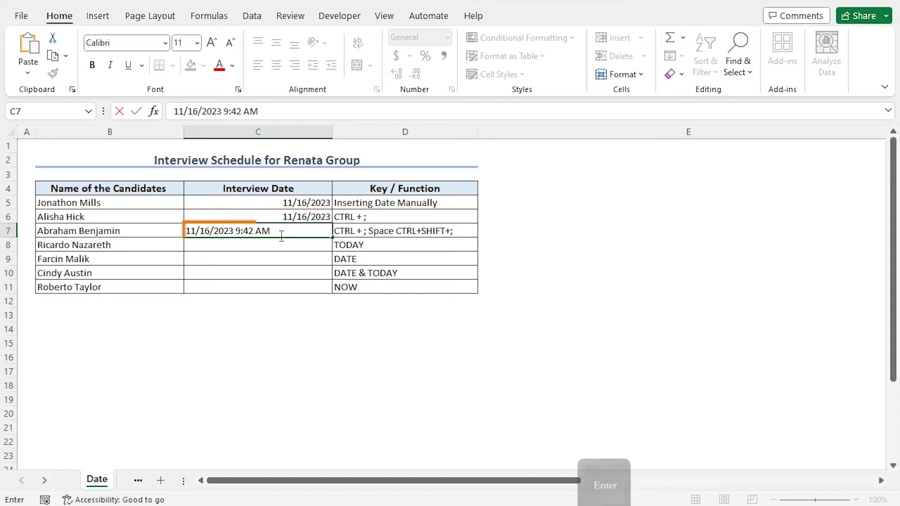
key("Return")
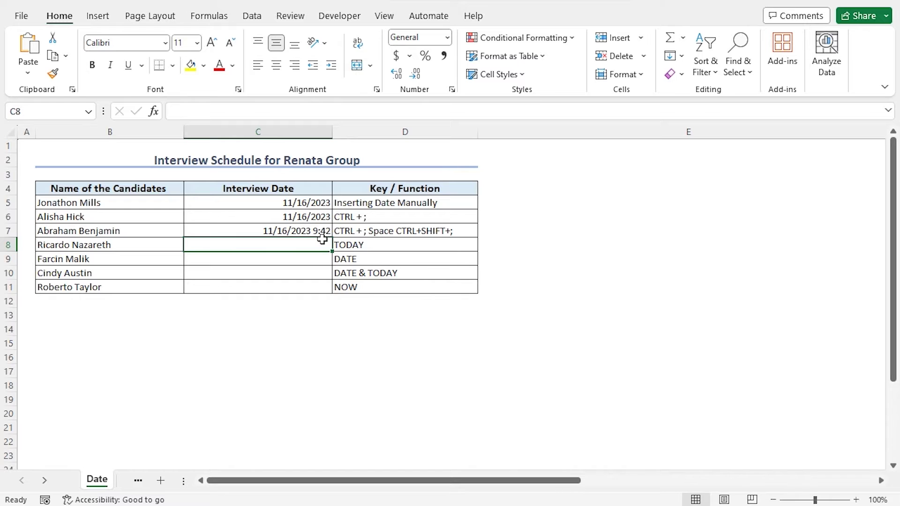
Enter the formula =TODAY() in cell C8
type("=toda")
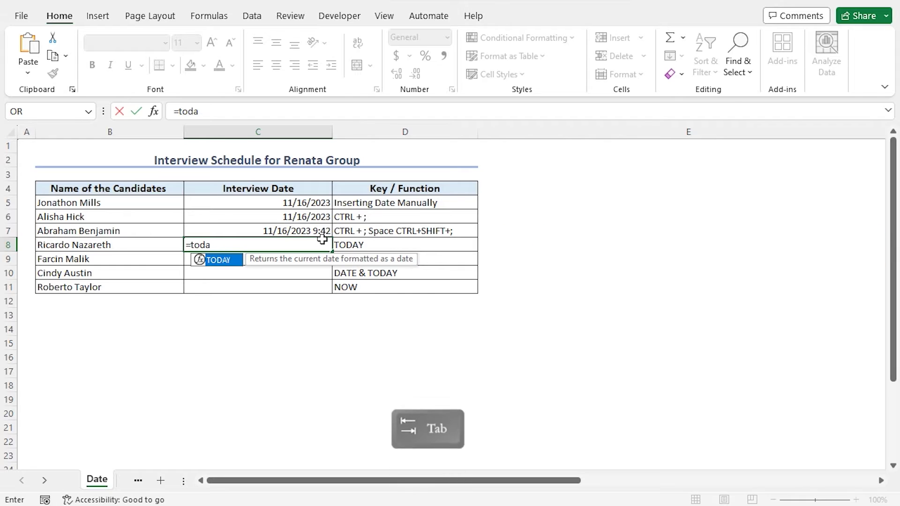
key("Tab")
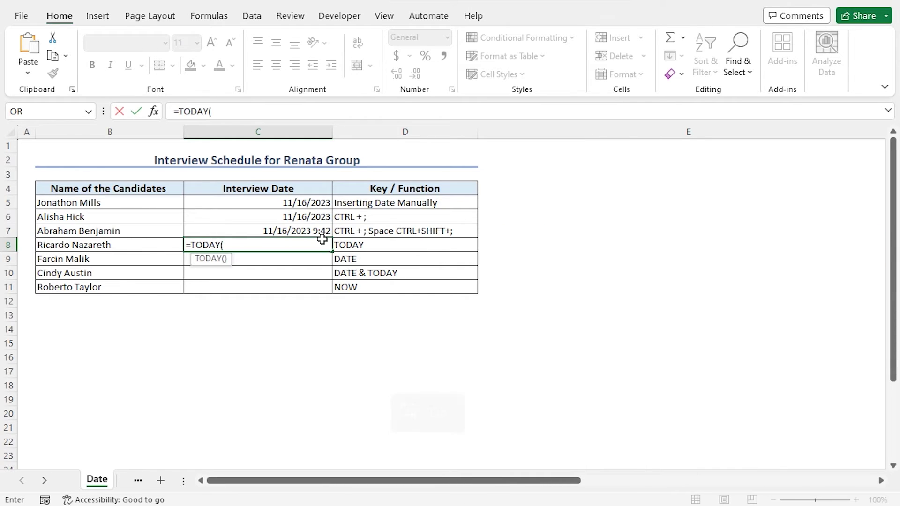
type(")")
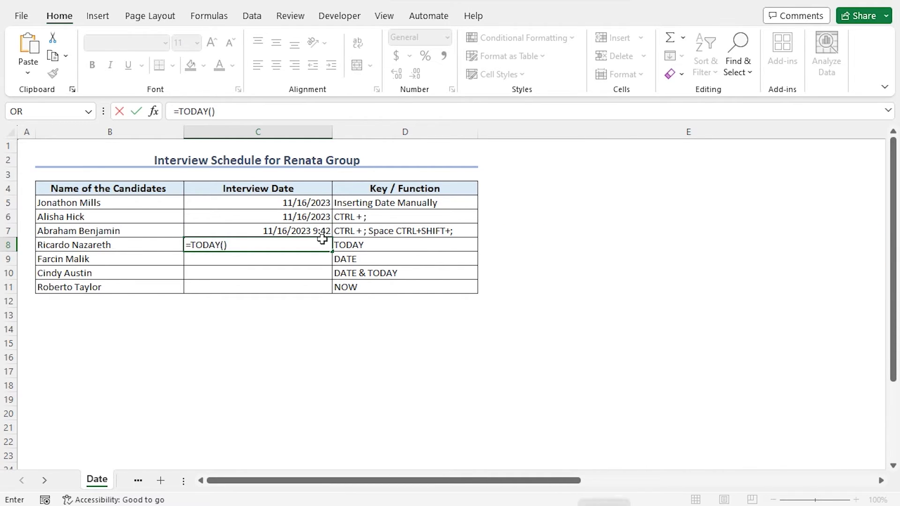
key("Return")
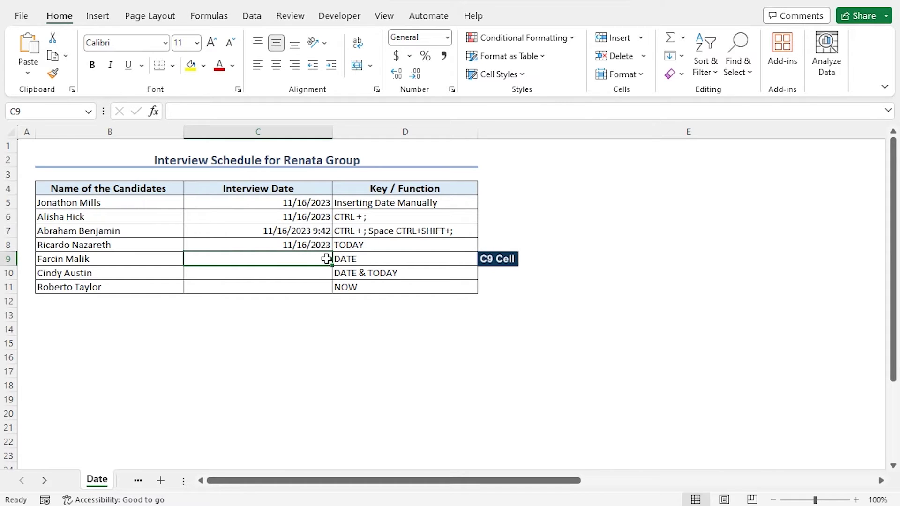
Enter the formula =DATE(2023,11,16) in cell C9
type("=da")
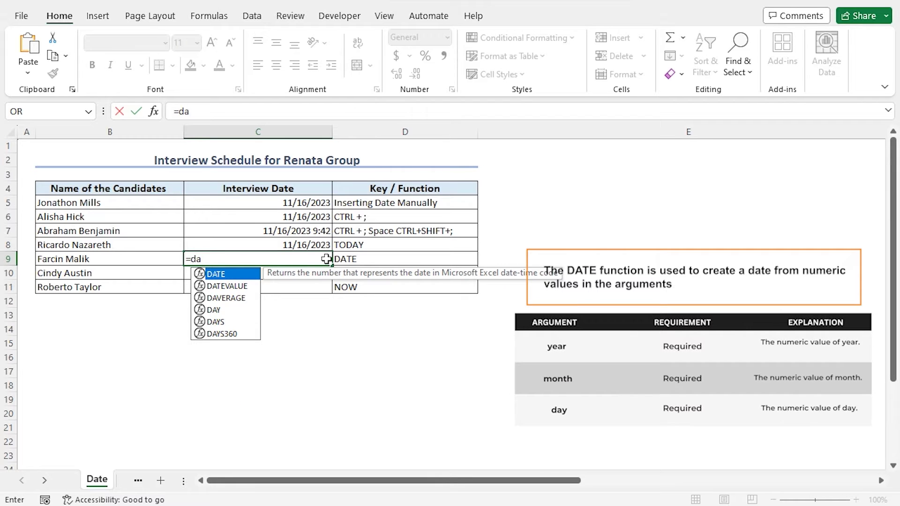
key("Tab")
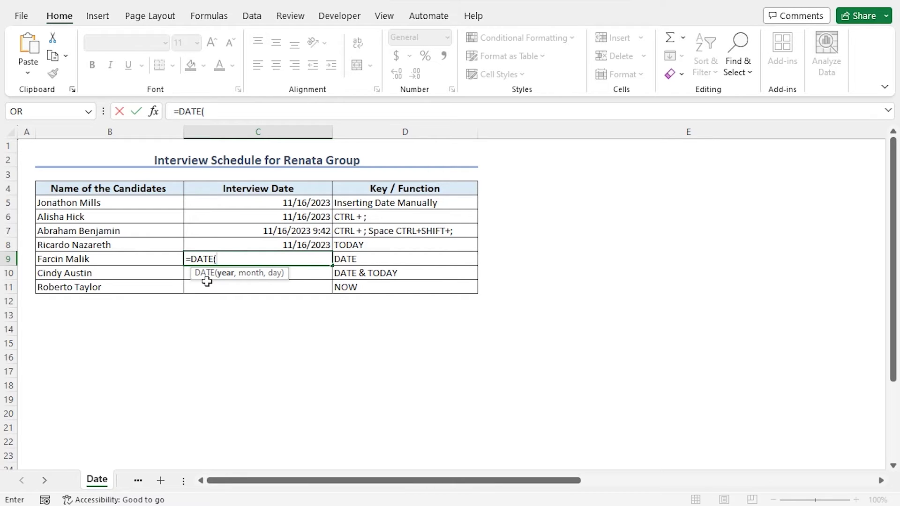
type("2023,")
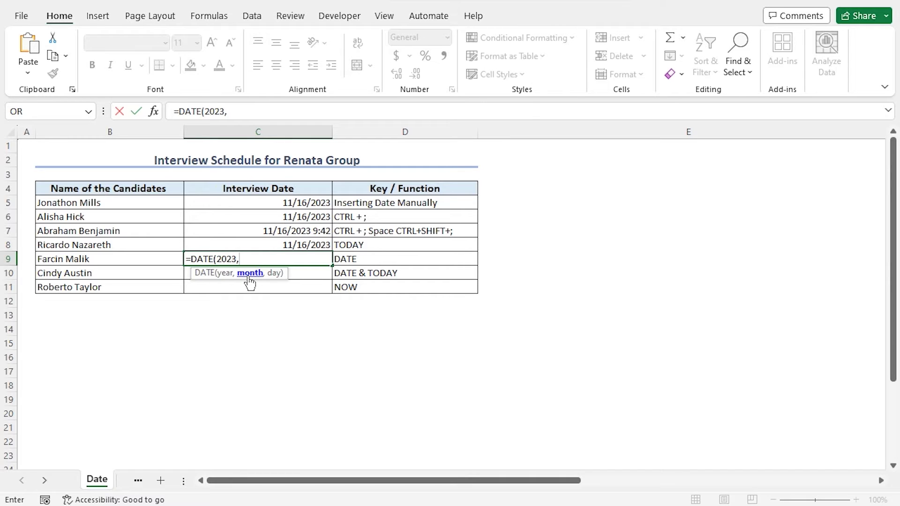
type("11,16)")
key("Return")
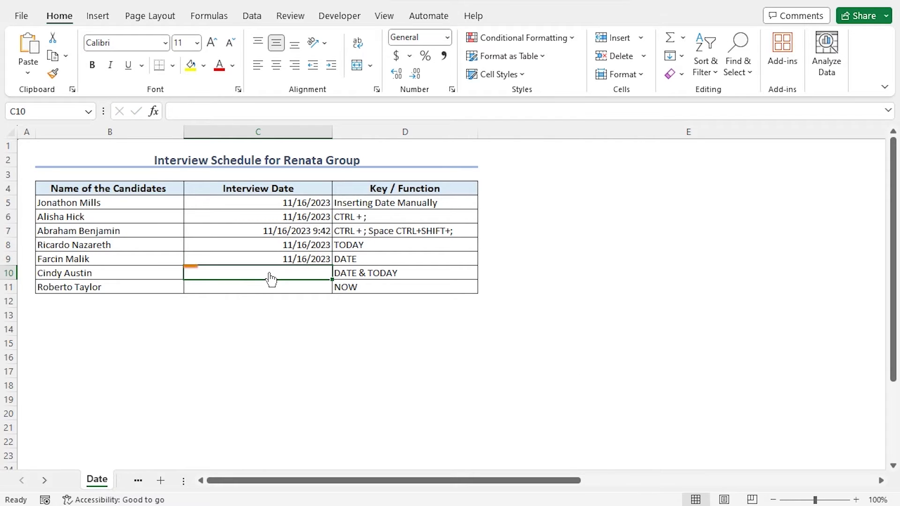
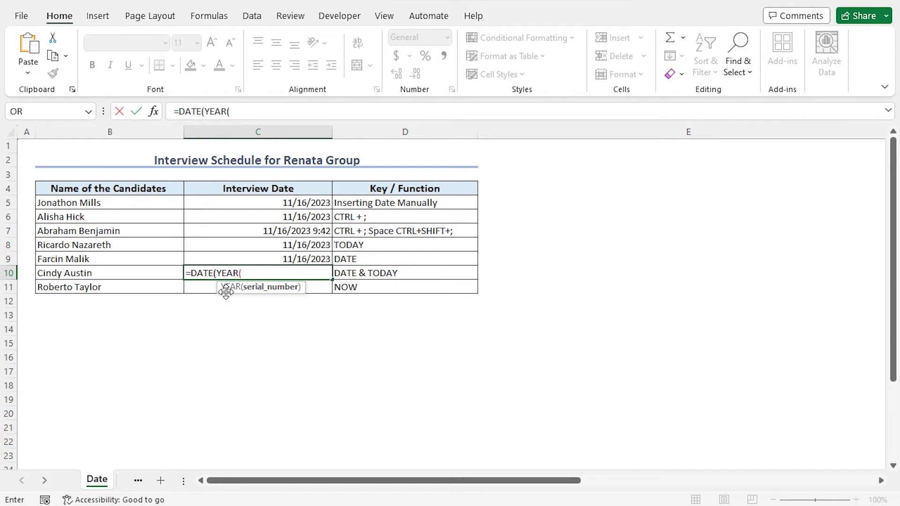
Complete the year argument of the DATE formula in cell C10 as YEAR(TODAY())
type("tod")
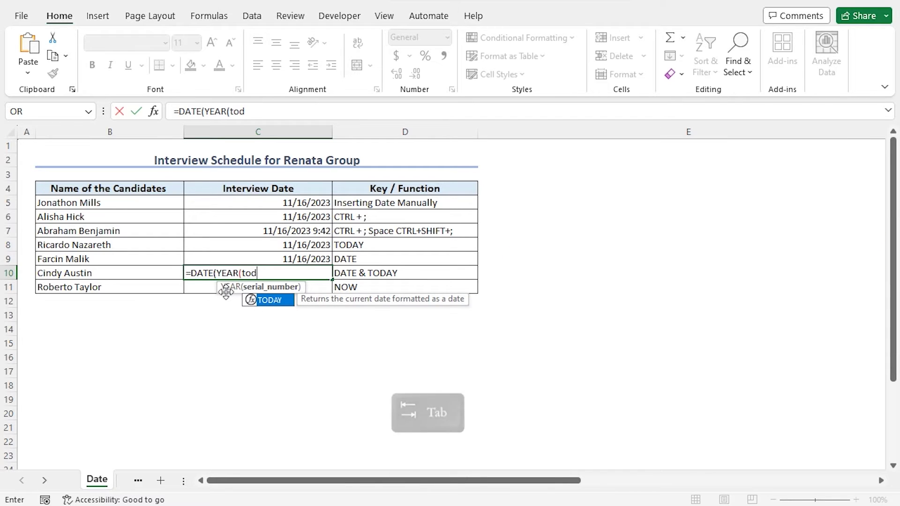
key("Tab")
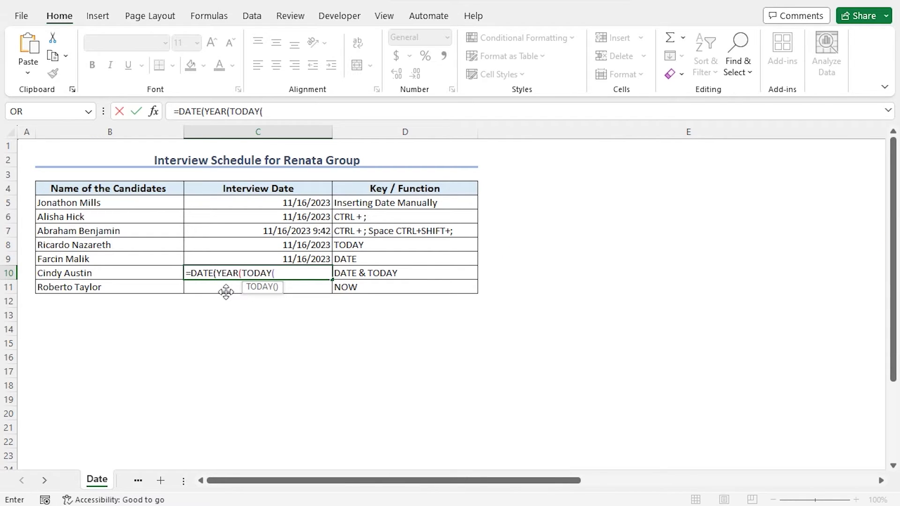
type(")")
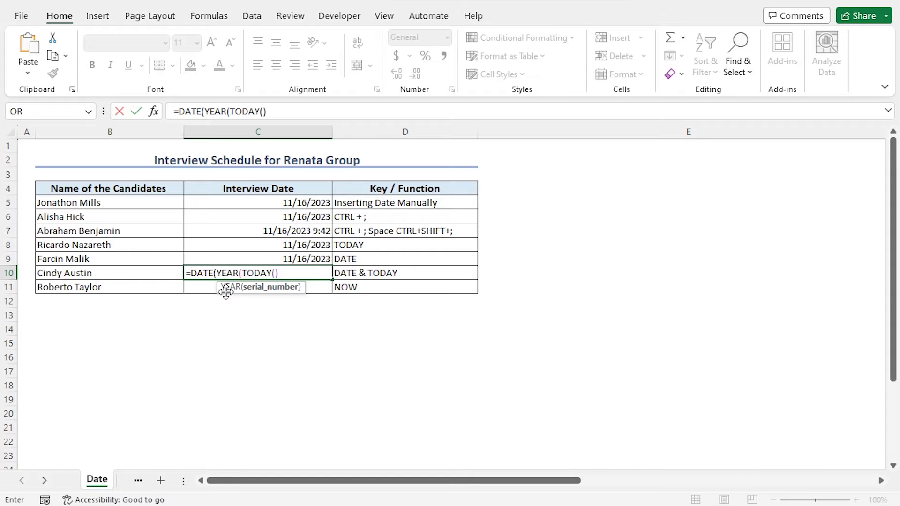
type("),")
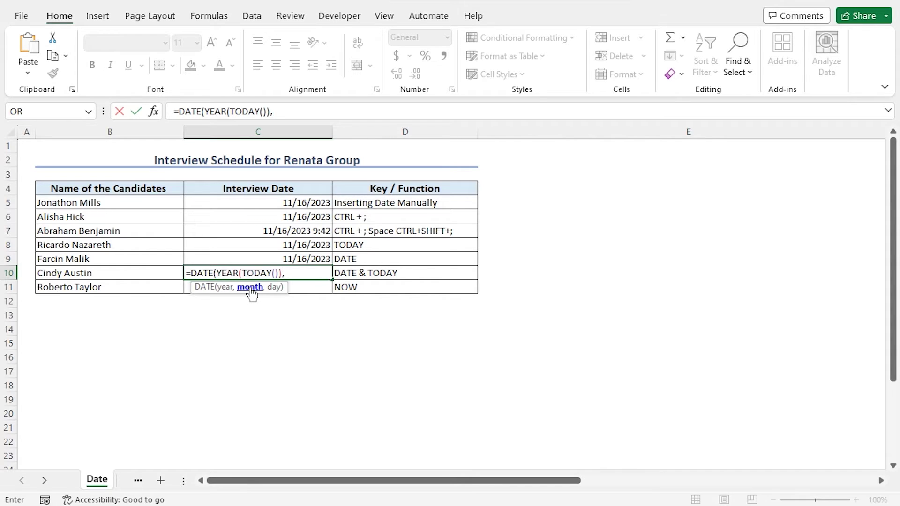
Add MONTH(TODAY()) as the month argument of the DATE formula in cell C10
type("mon")
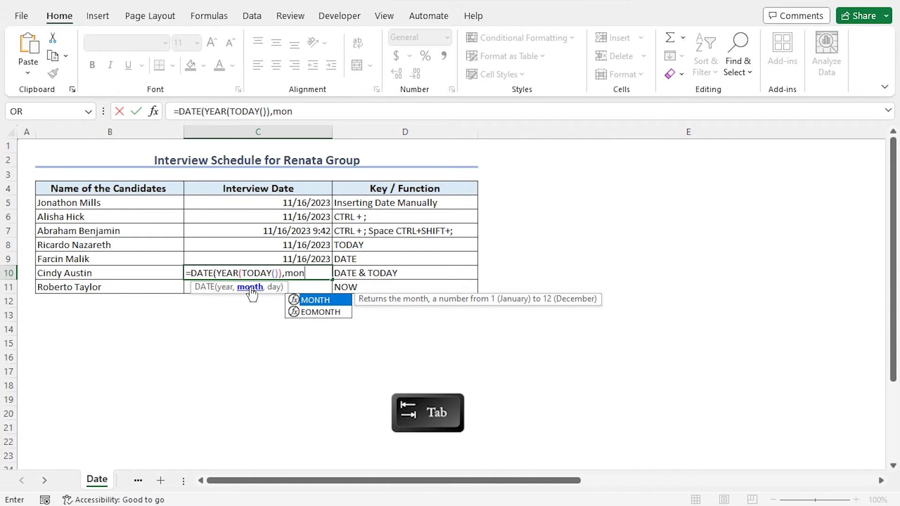
key("Tab")
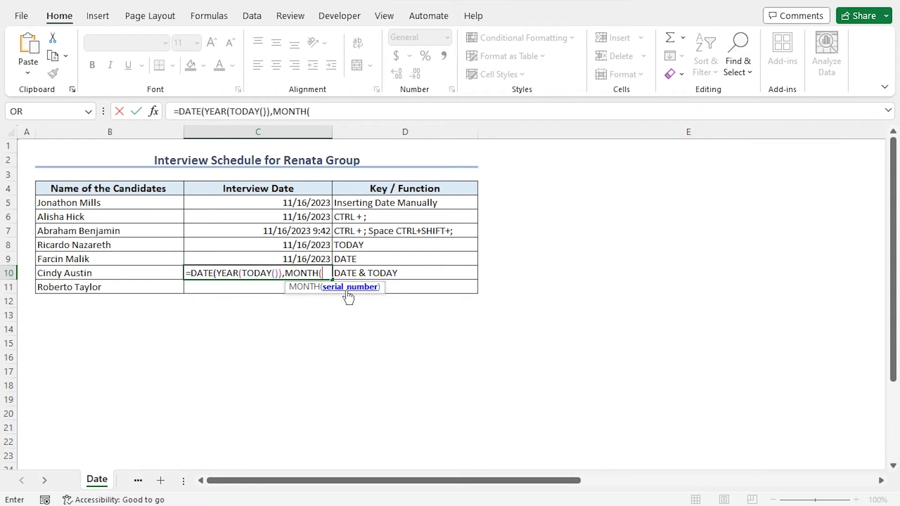
type("tod")
key("Tab")
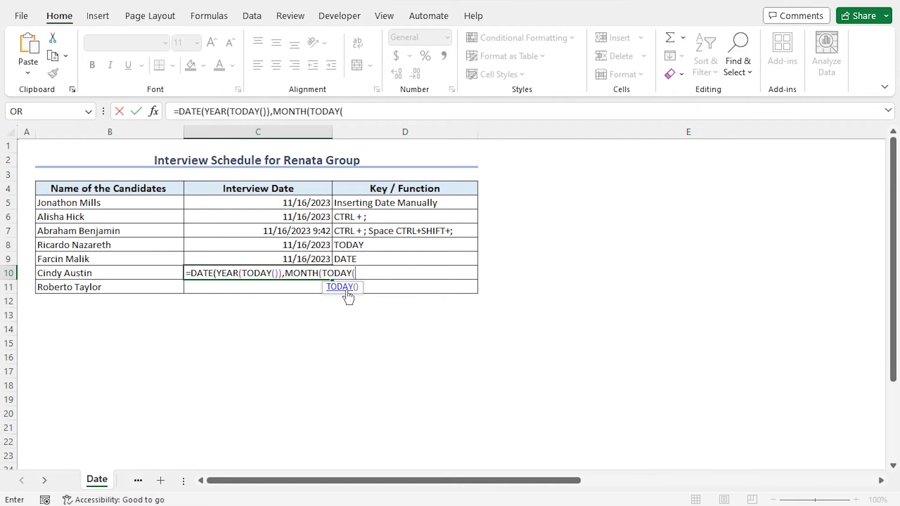
type(")")
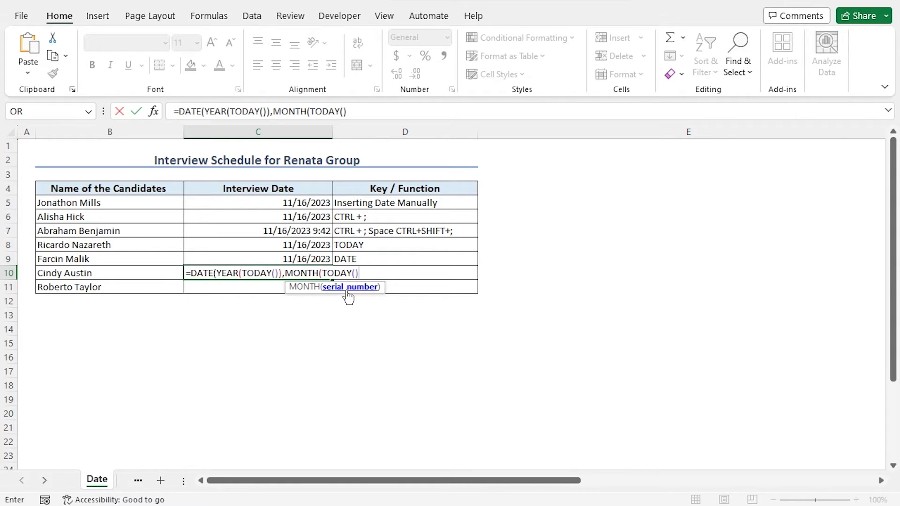
type("),")
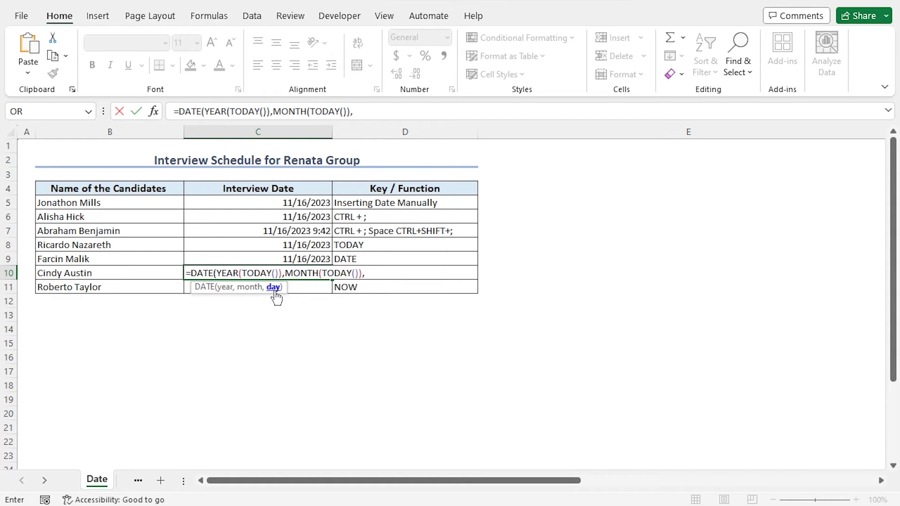
Add DAY(TODAY()) as the day argument of the DATE formula in cell C10 and complete the formula
type("day")
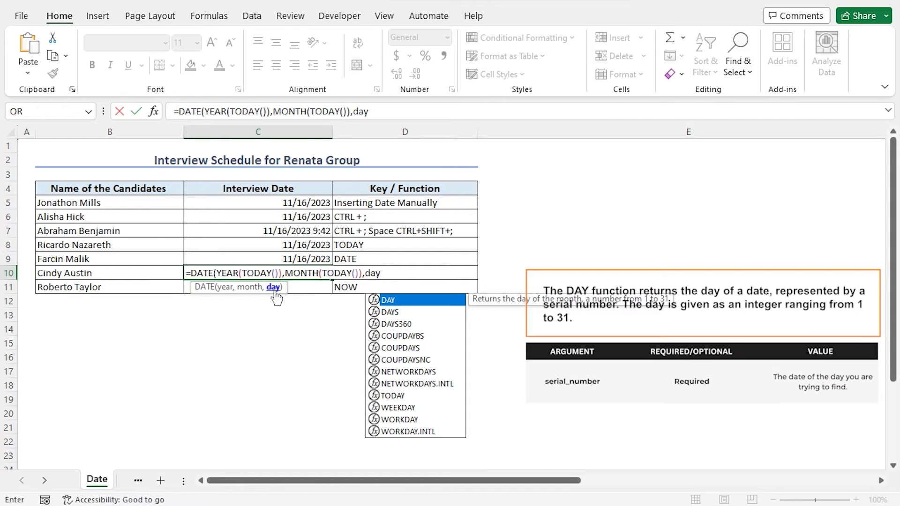
key("Tab")
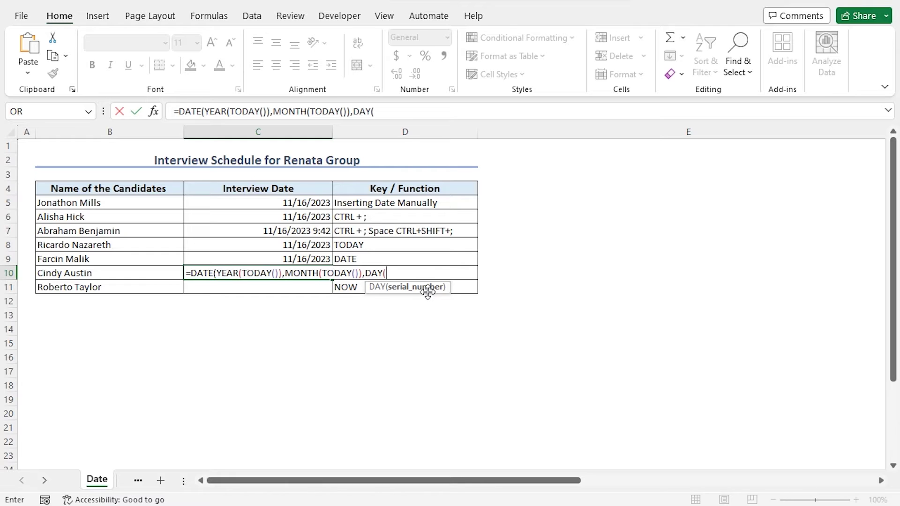
type("TODAY(")
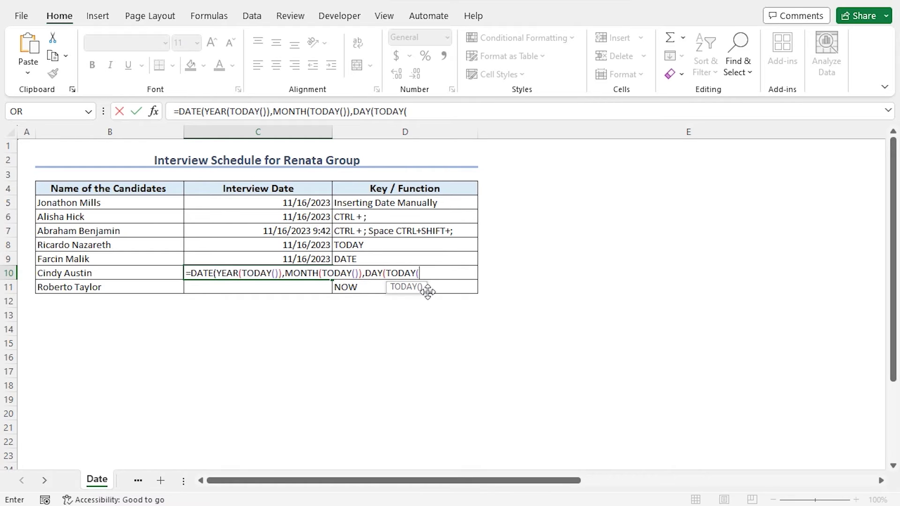
type(")")
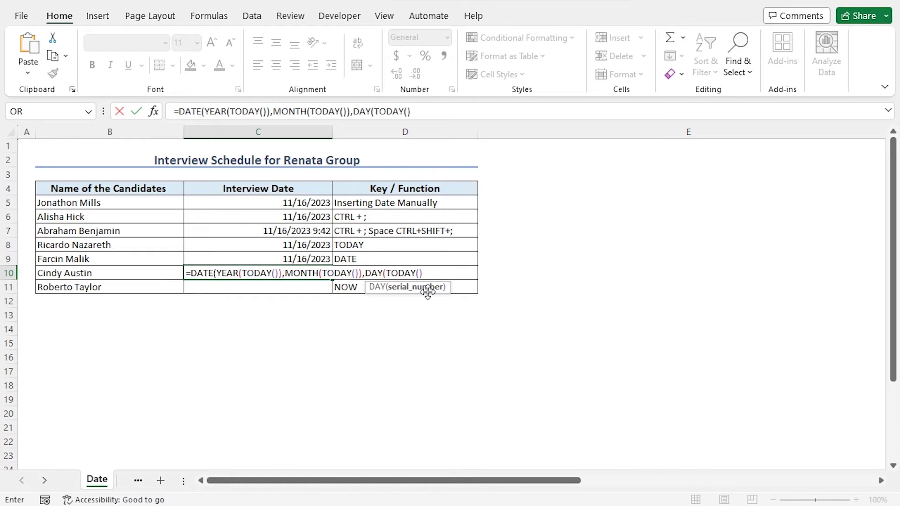
type(")")
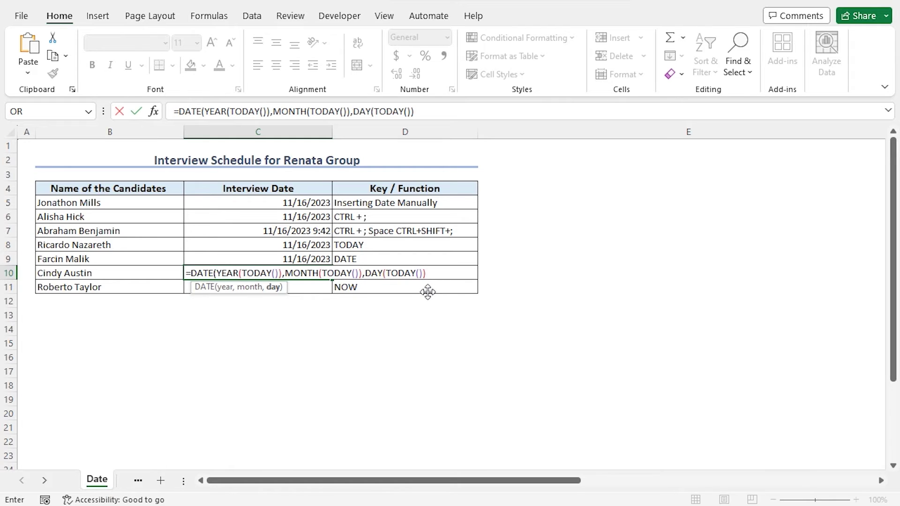
type(")")
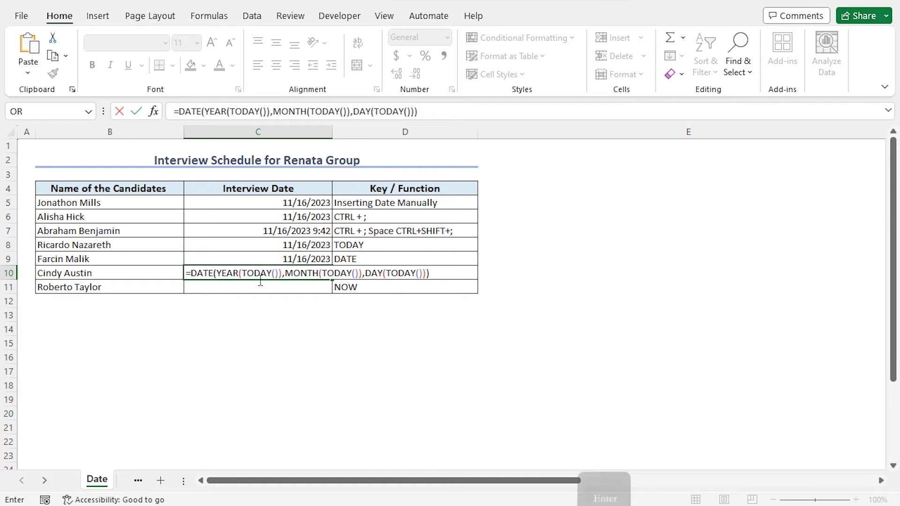
key("Return")
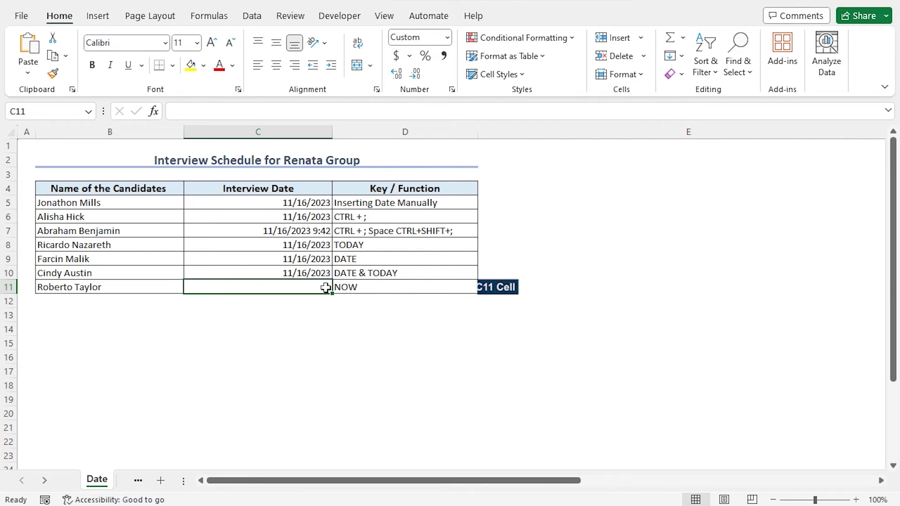
Enter the formula =NOW() in cell C11
type("=now")
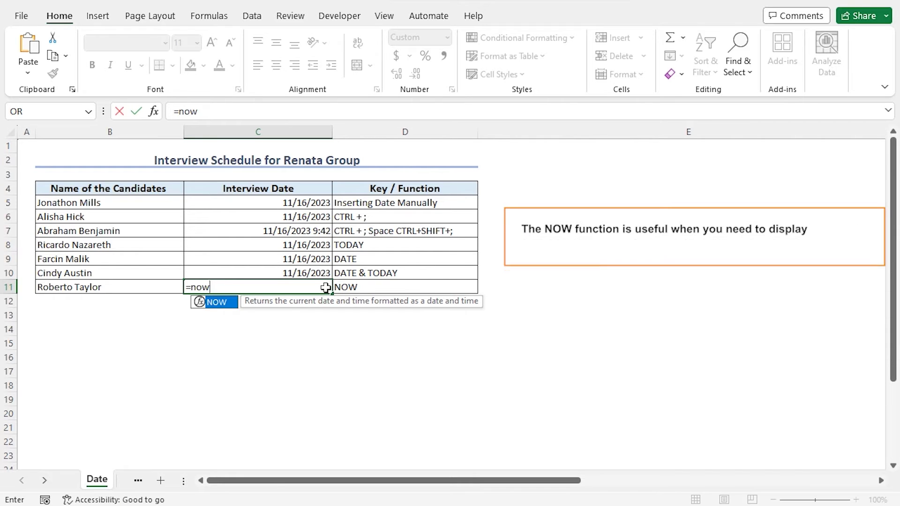
key("Tab")
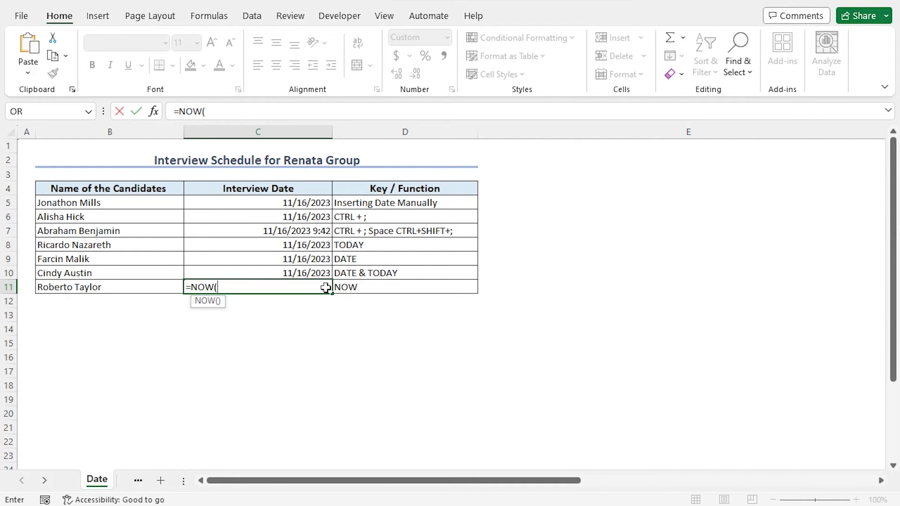
type(")")
key("Return")
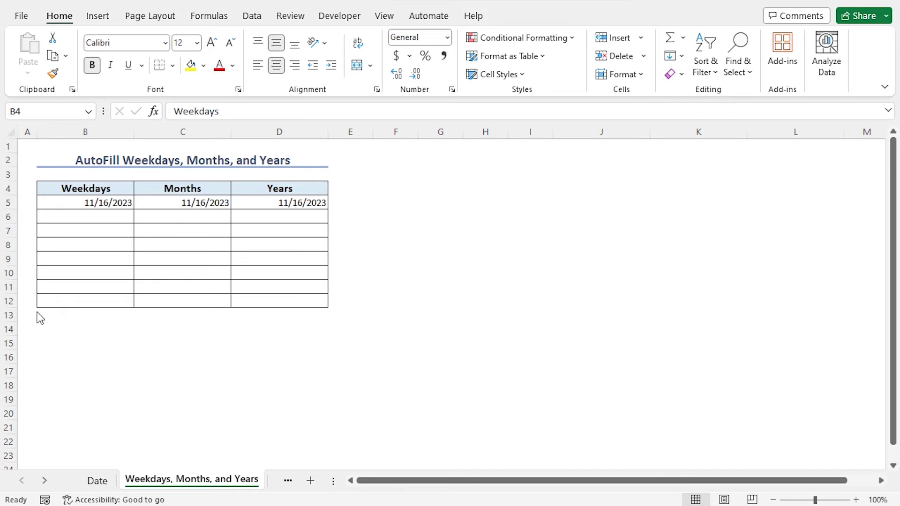
AutoFill the Weekdays column from cell B5 down to B12 using the Fill Weekdays option
left_click(129, 190)
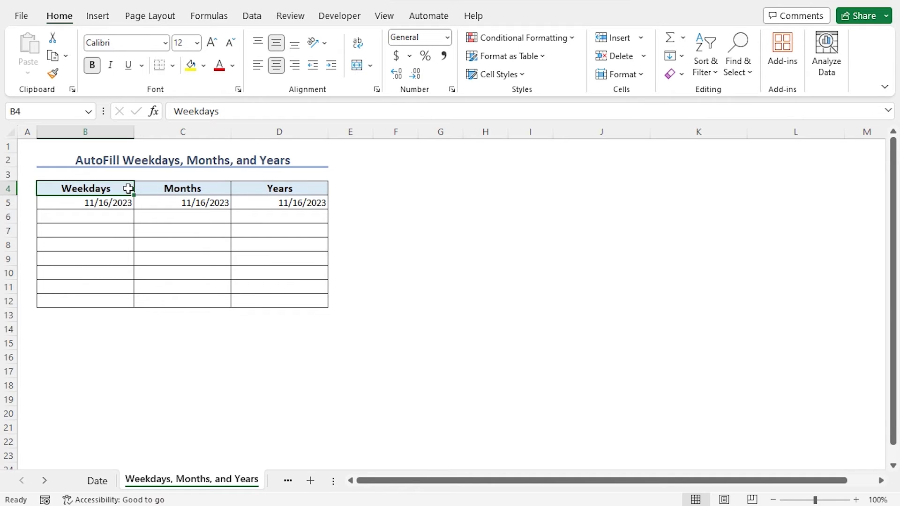
left_click(73, 203)
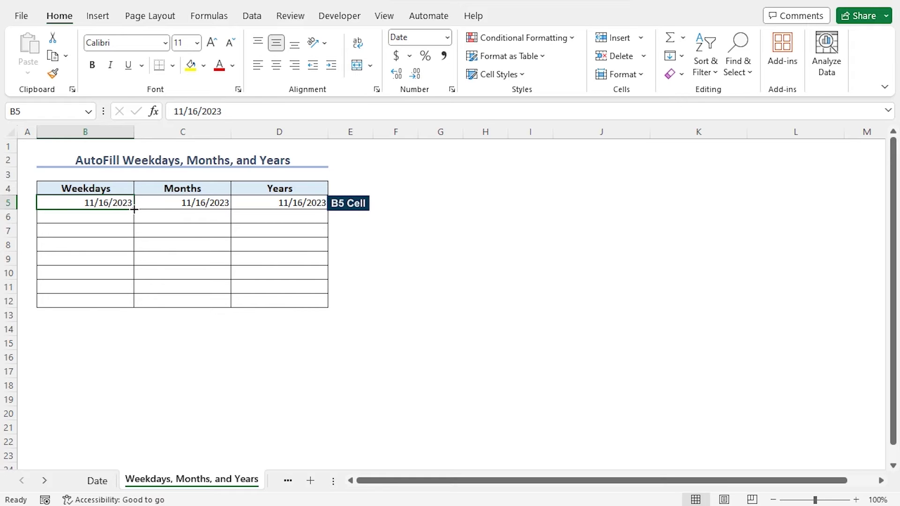
left_click_drag(134, 210, 146, 306)
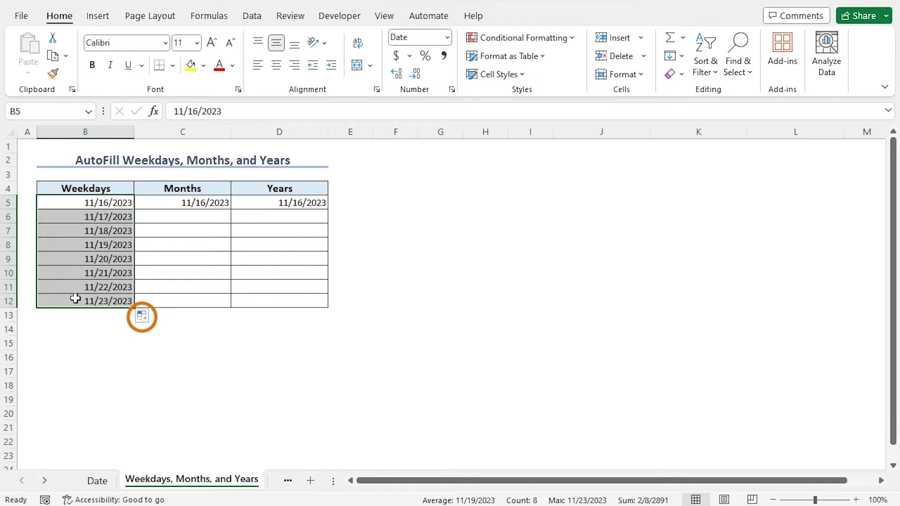
left_click(154, 318)
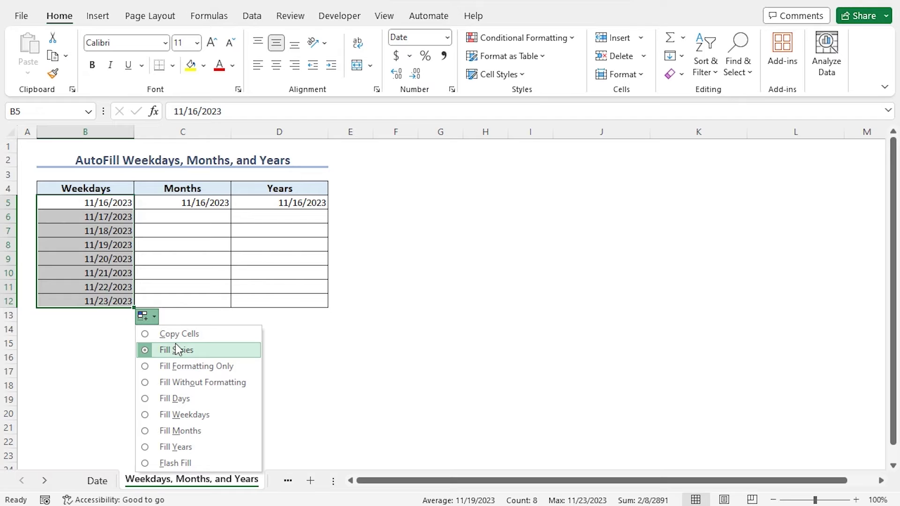
left_click(209, 415)
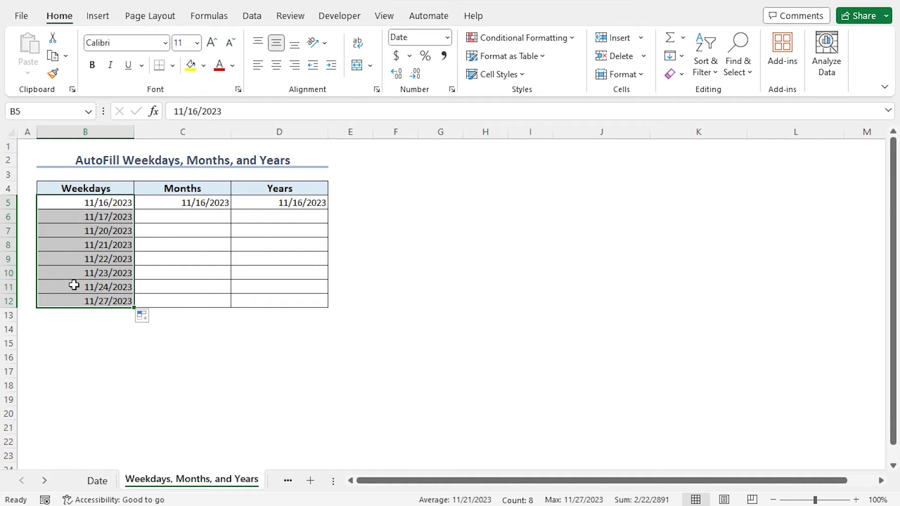
AutoFill the Months column from cell C5 down to C12 using the Fill Months option
left_click(227, 189)
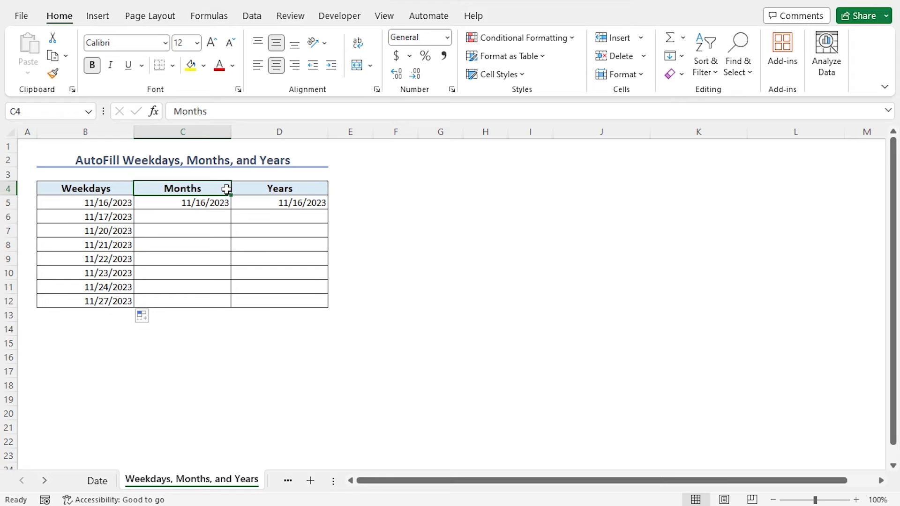
left_click(220, 203)
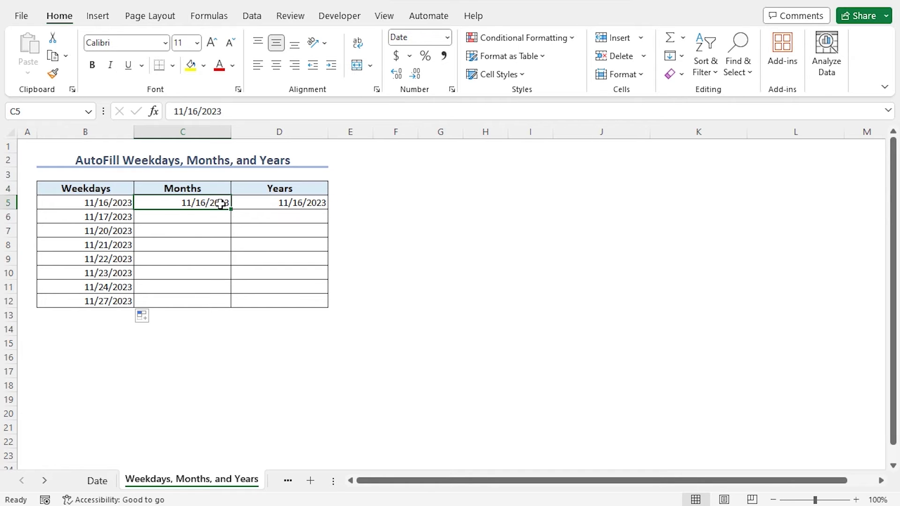
left_click_drag(230, 209, 232, 308)
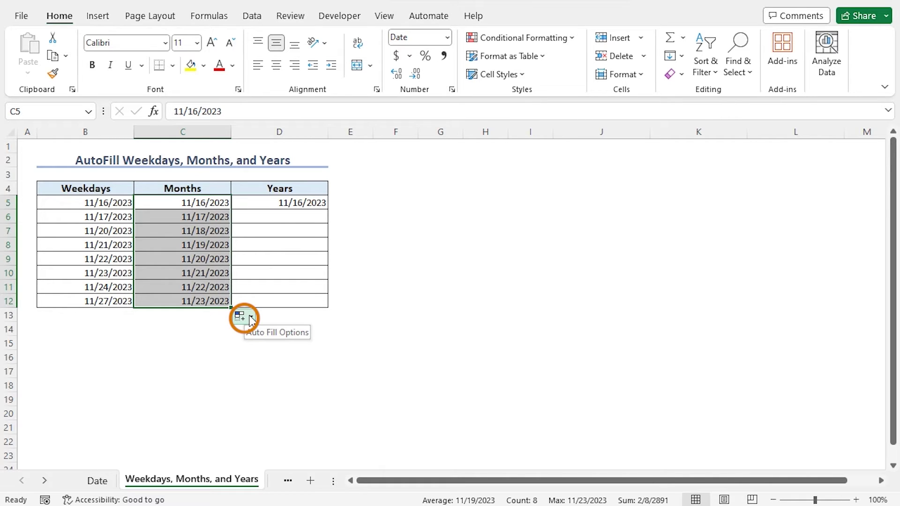
left_click(251, 320)
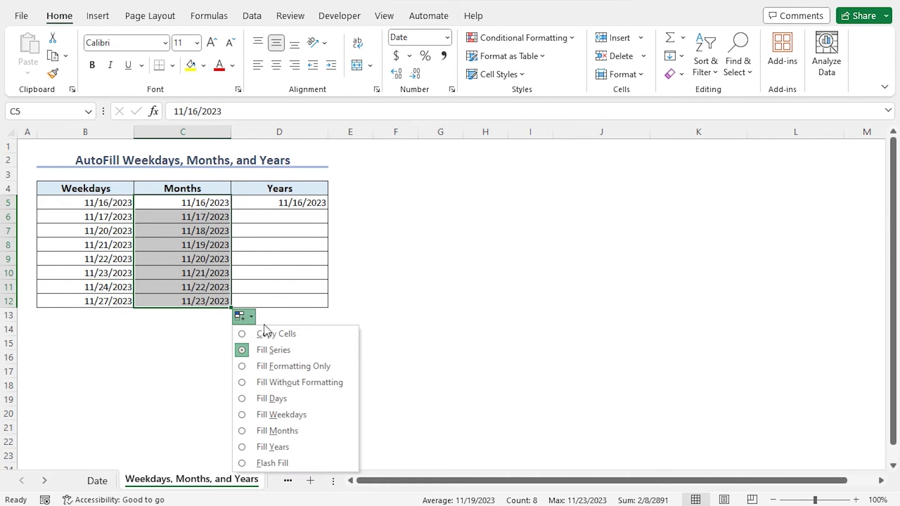
left_click(300, 431)
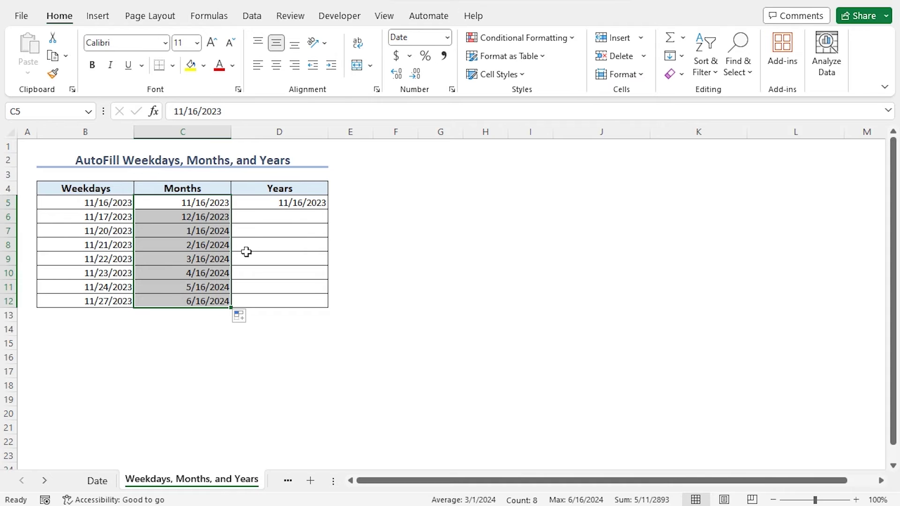
AutoFill the Years column from cell D5 down to D12 using the Fill Years option
left_click(307, 186)
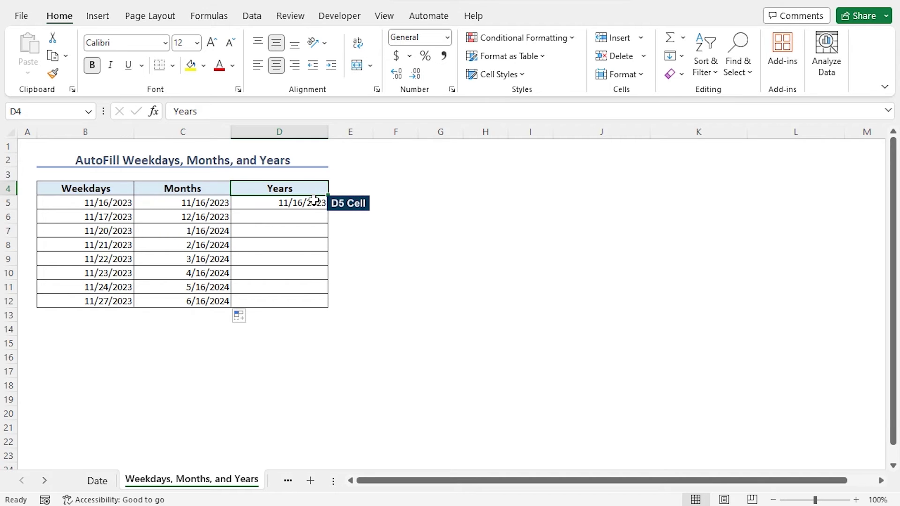
left_click(313, 202)
left_click_drag(329, 211, 337, 303)
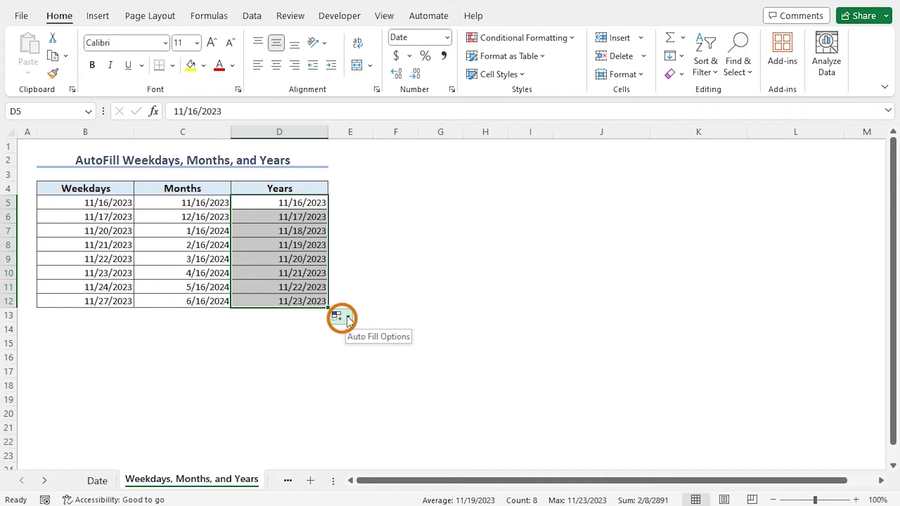
left_click(349, 319)
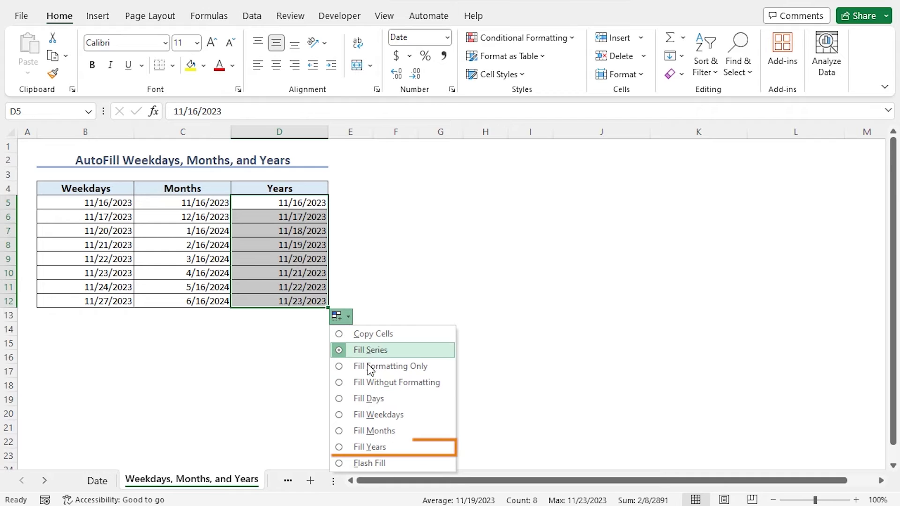
left_click(348, 448)
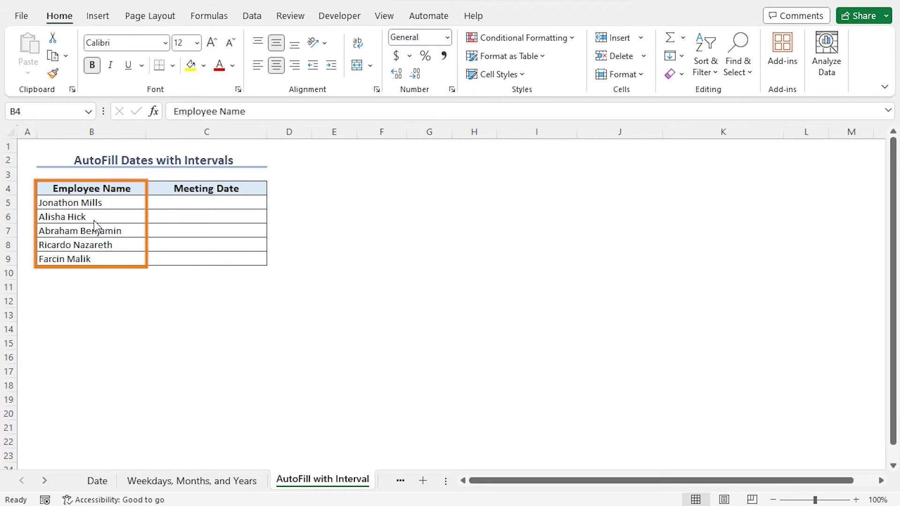
Enter 11/16/2023 as the first meeting date in cell C5 of the AutoFill with Interval sheet
left_click(135, 191)
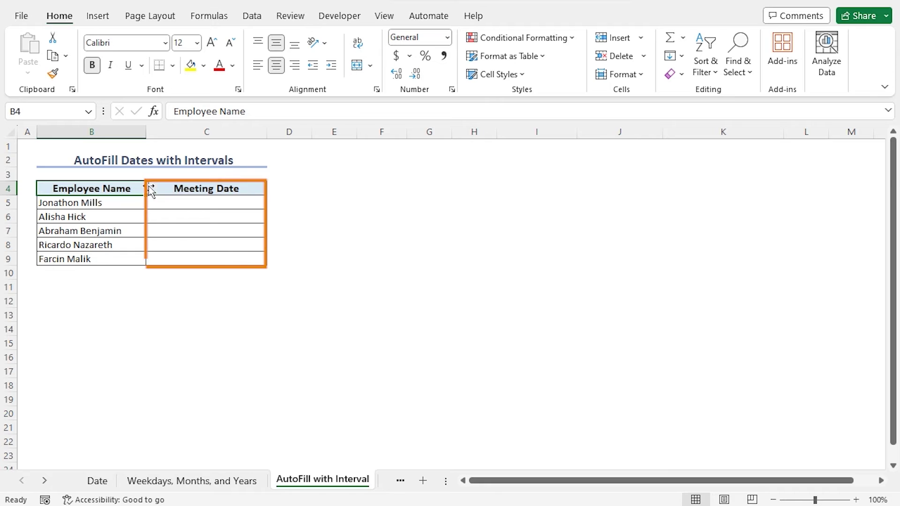
left_click(263, 189)
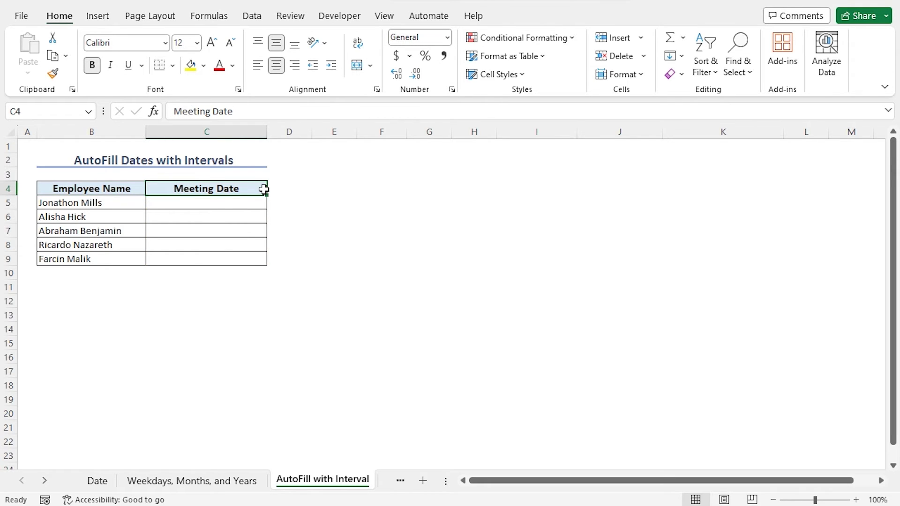
left_click(232, 204)
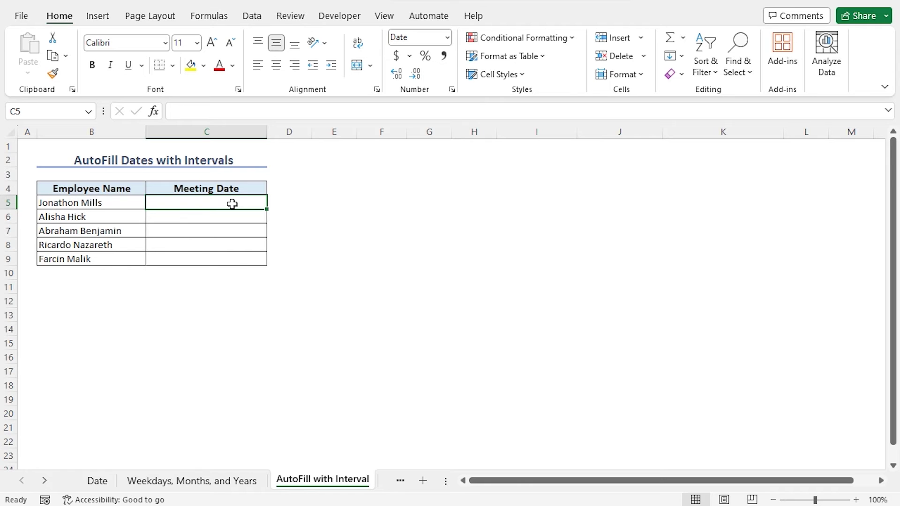
type("11/16/2023")
key("Return")
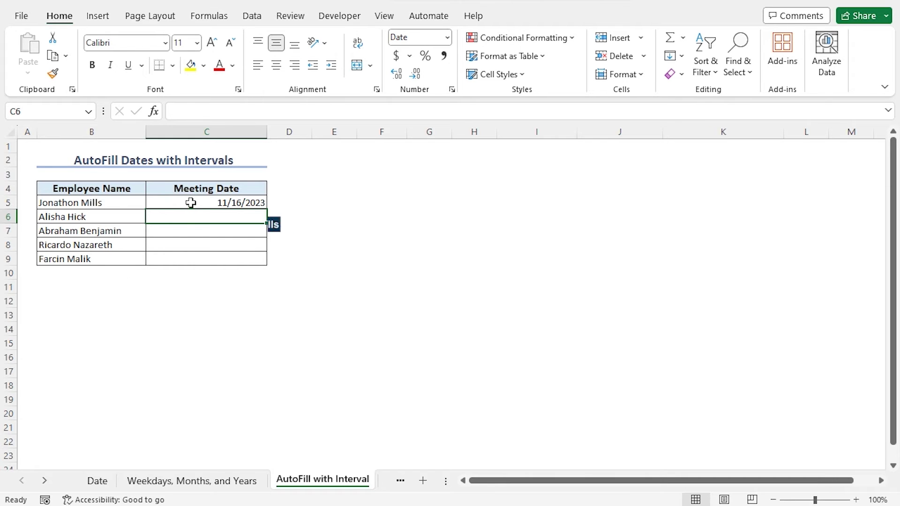
Fill the Meeting Date range C5:C9 with a date series using the Weekday date unit and a step value of 2
left_click_drag(191, 203, 189, 263)
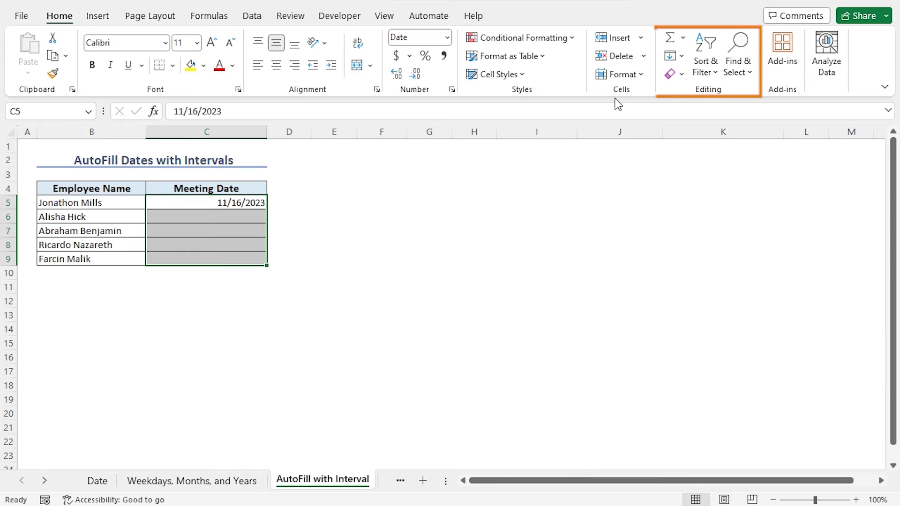
left_click(682, 57)
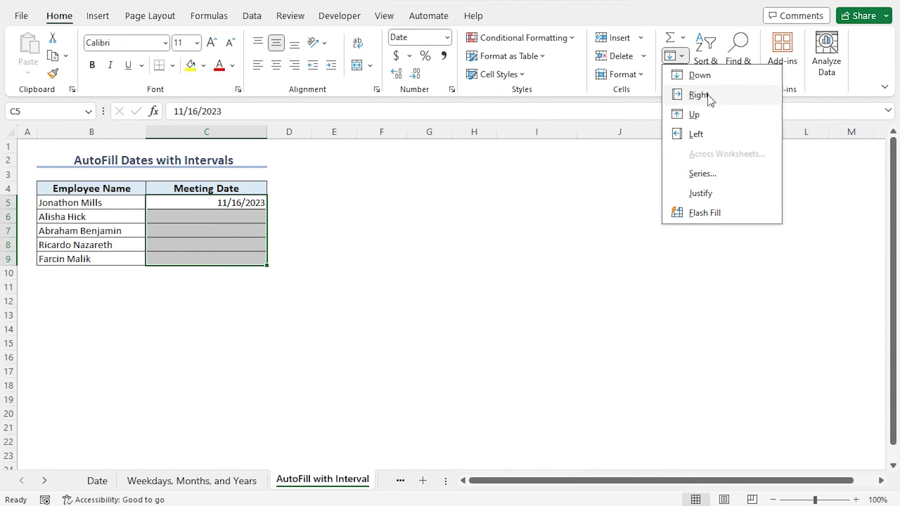
left_click(714, 175)
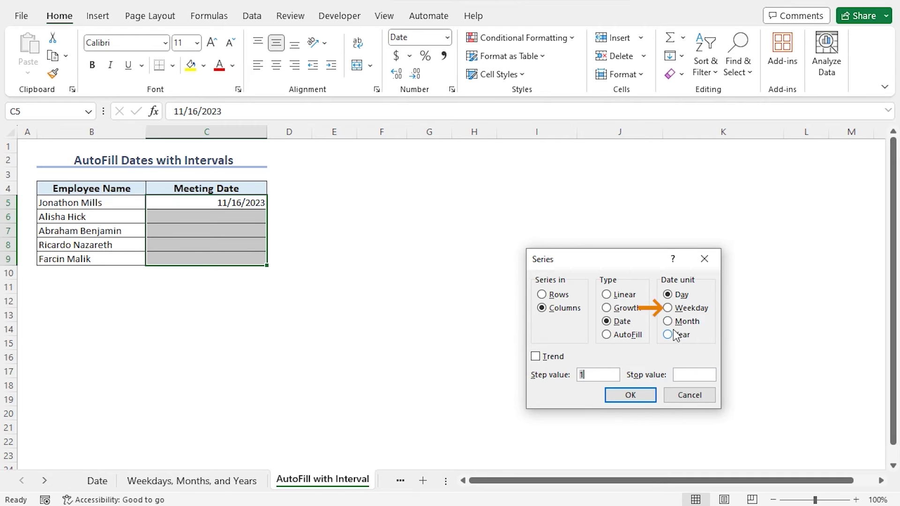
left_click(669, 310)
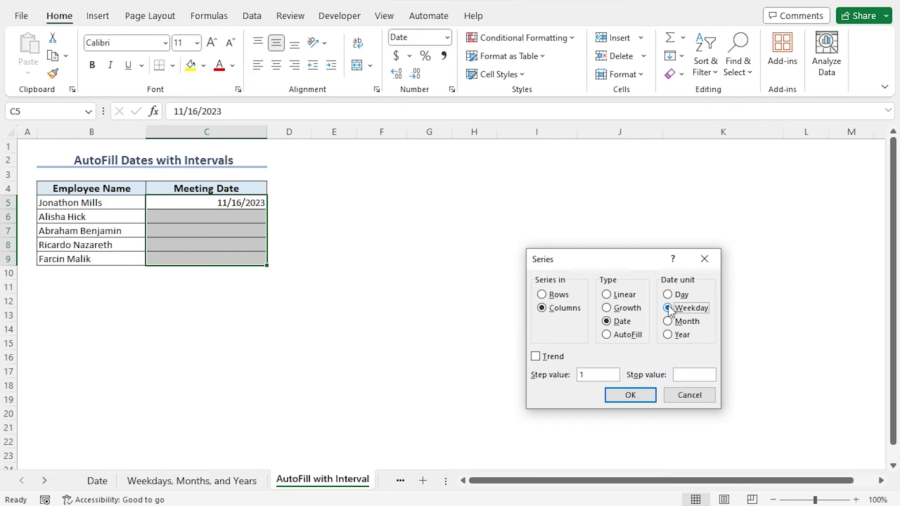
left_click(586, 375)
key("BackSpace")
type("2")
left_click(640, 401)
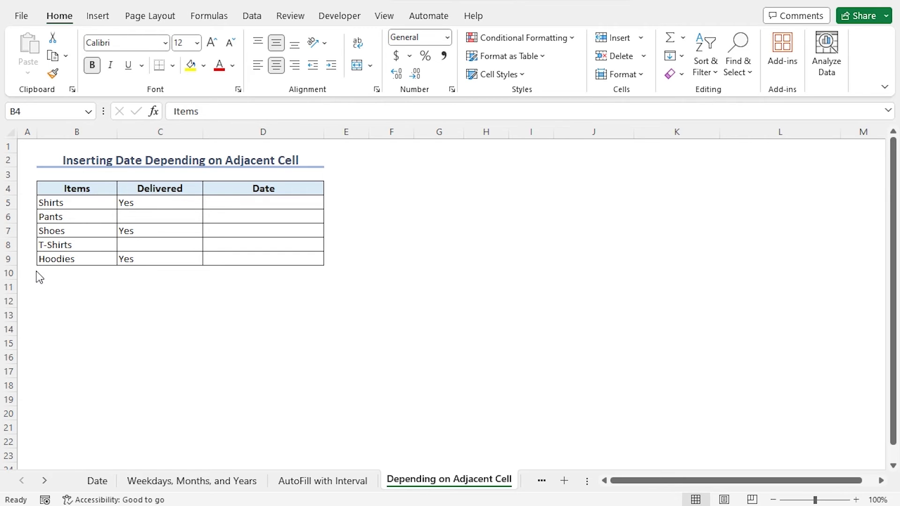
left_click(103, 186)
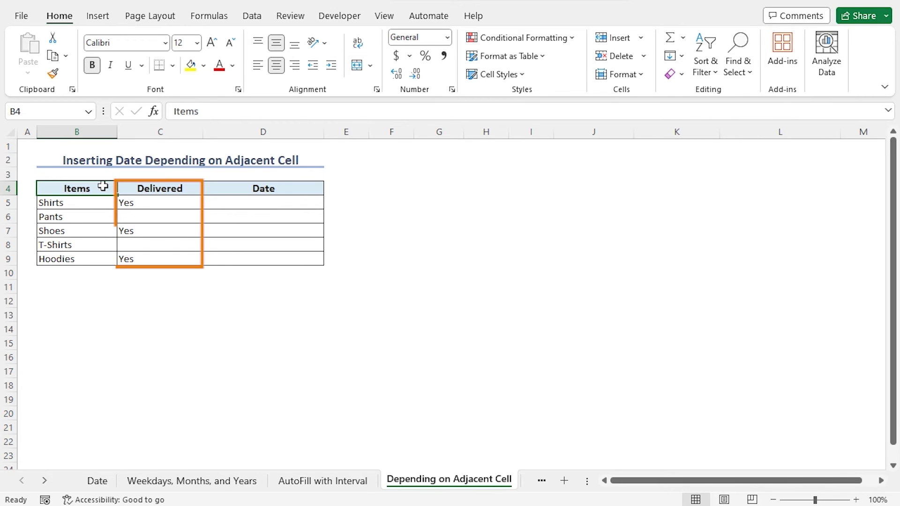
left_click(187, 188)
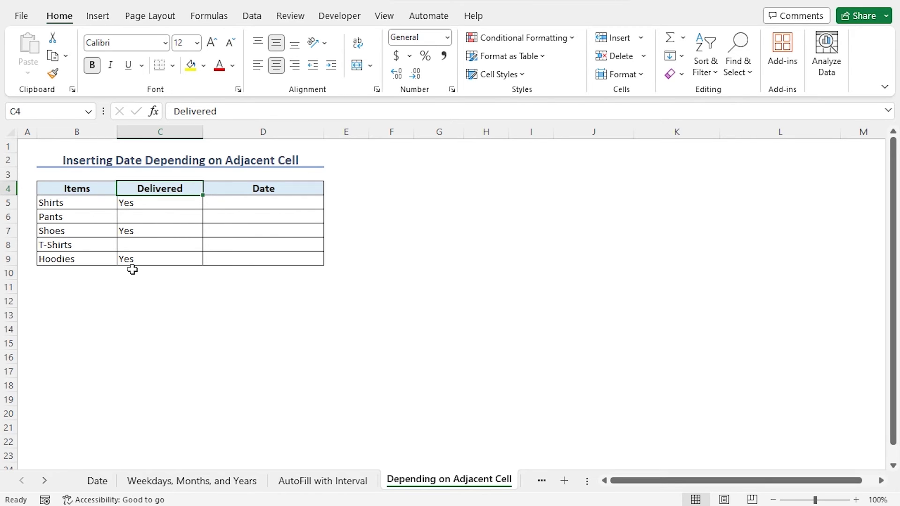
Enter the formula =IF(C5="Yes",NOW(),"") in Date cell D5 and fill it down the column through D9
left_click(307, 186)
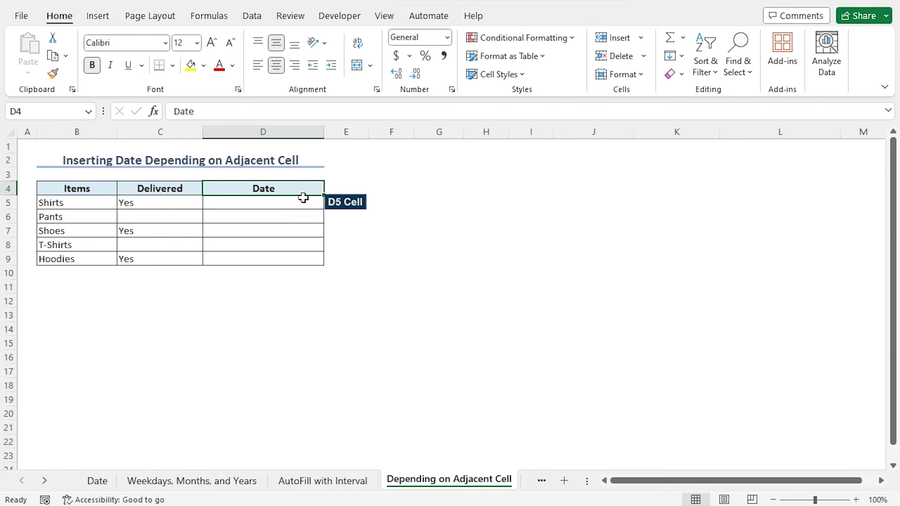
left_click(303, 205)
type("=")
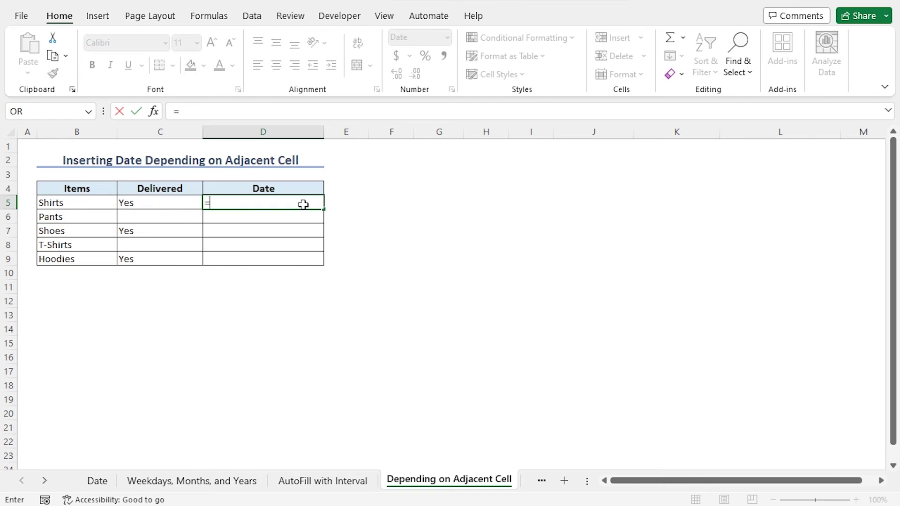
type("if")
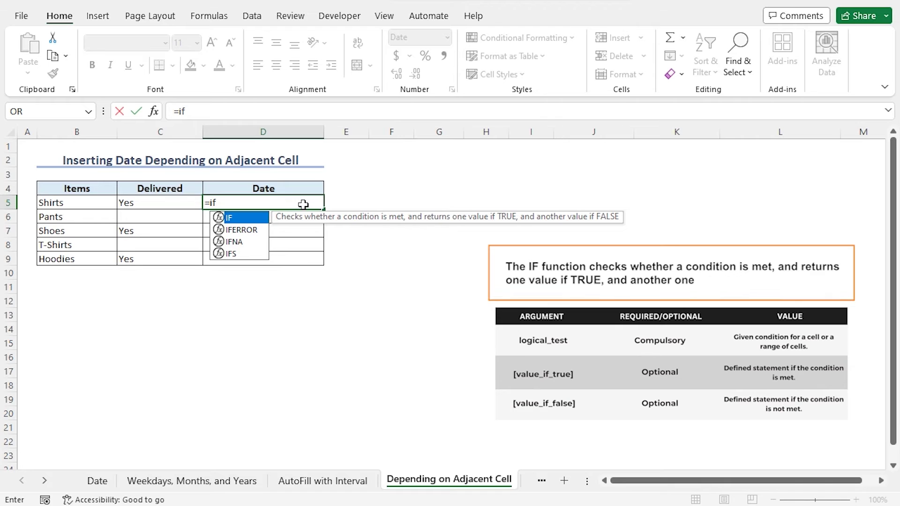
key("Tab")
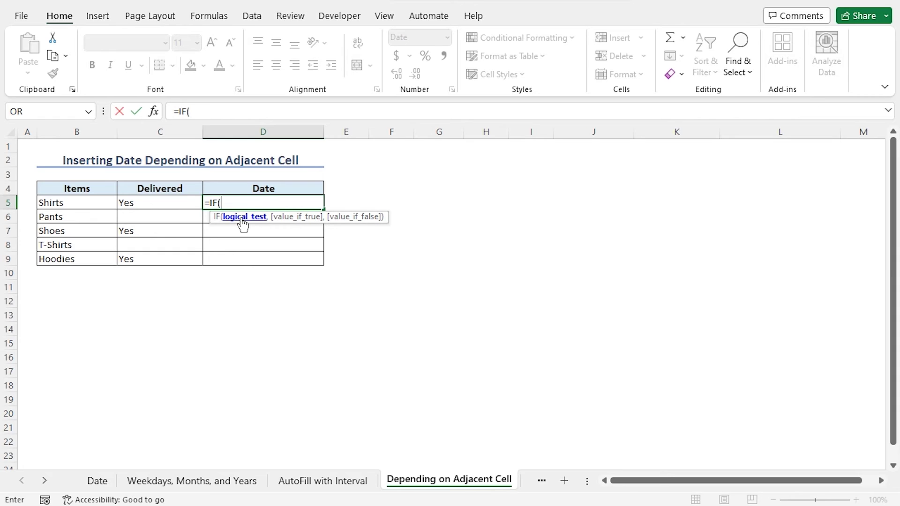
left_click(192, 205)
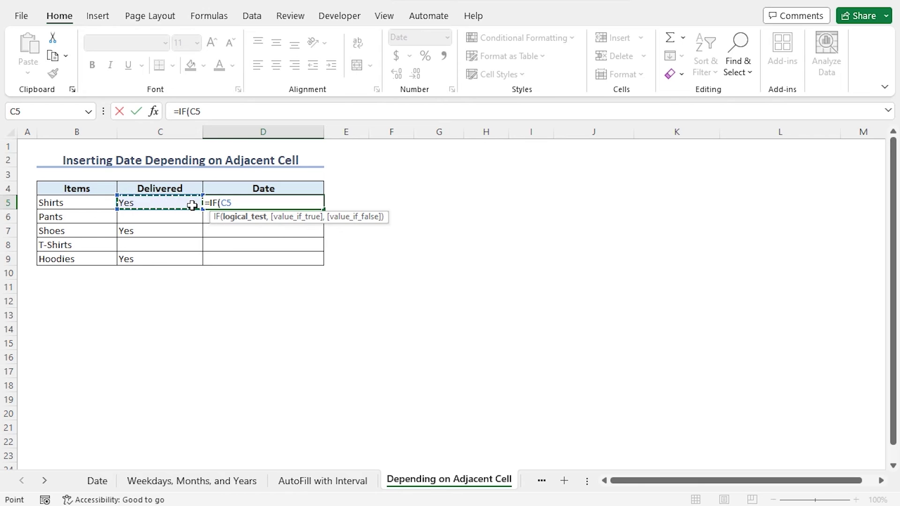
type("=\"Yes\",")
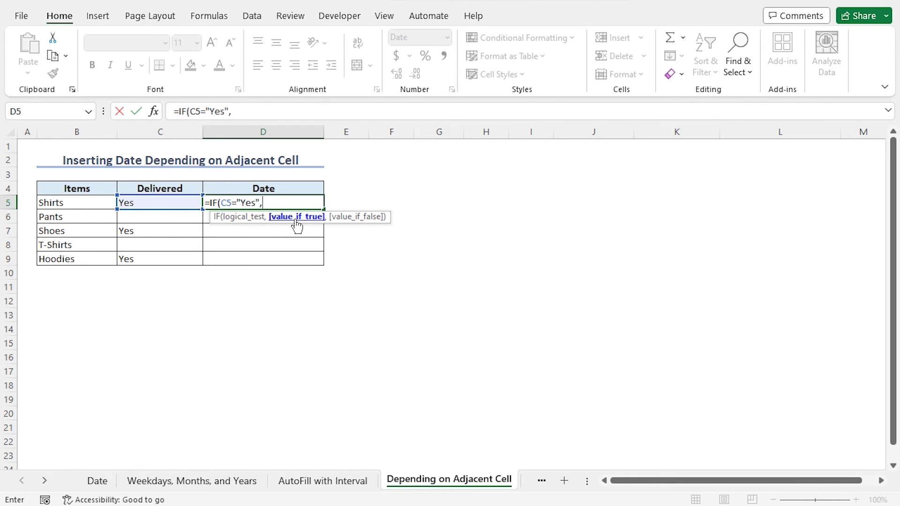
type("now")
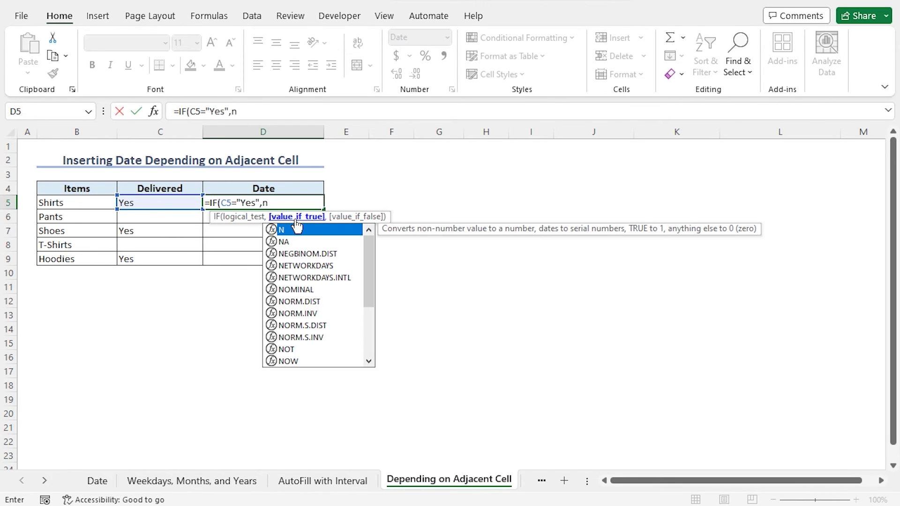
key("Tab")
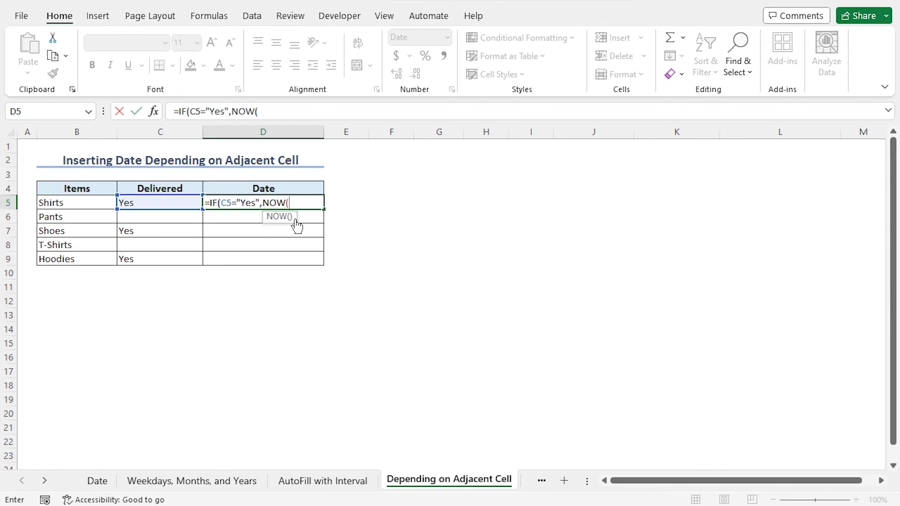
type(")")
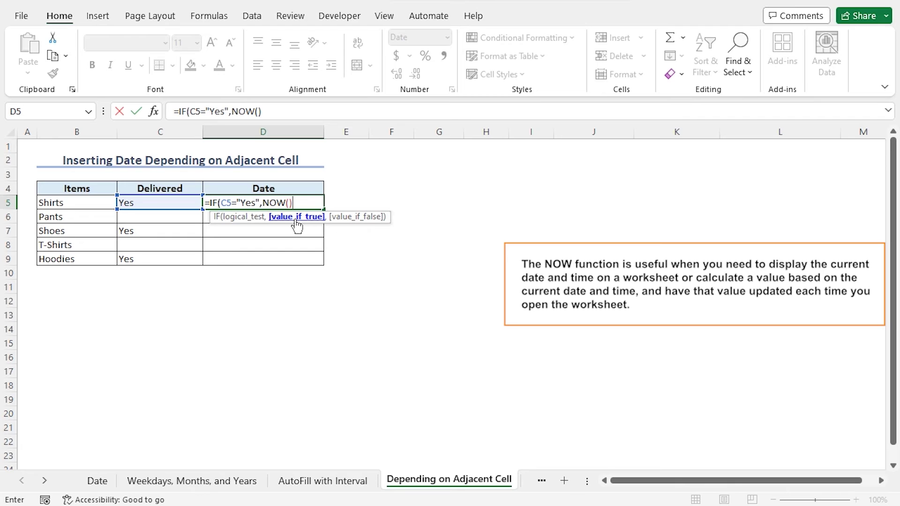
type(",")
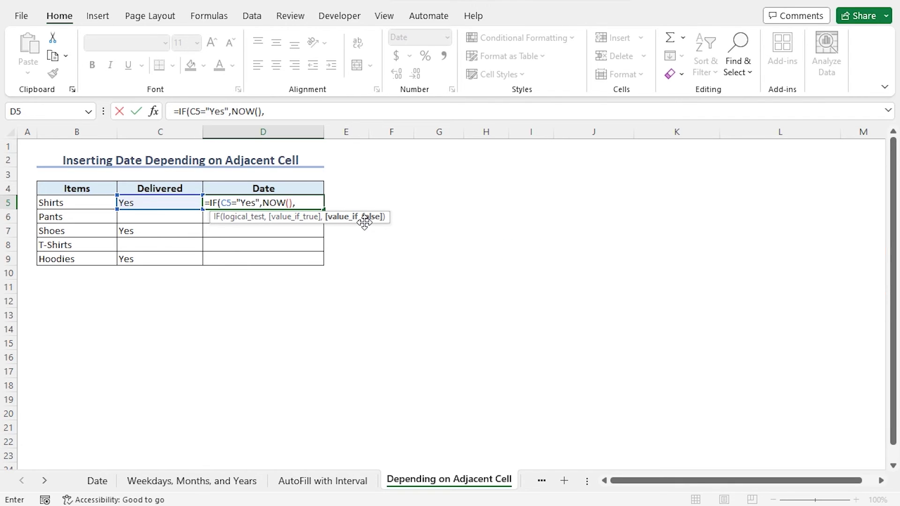
type("\"\")")
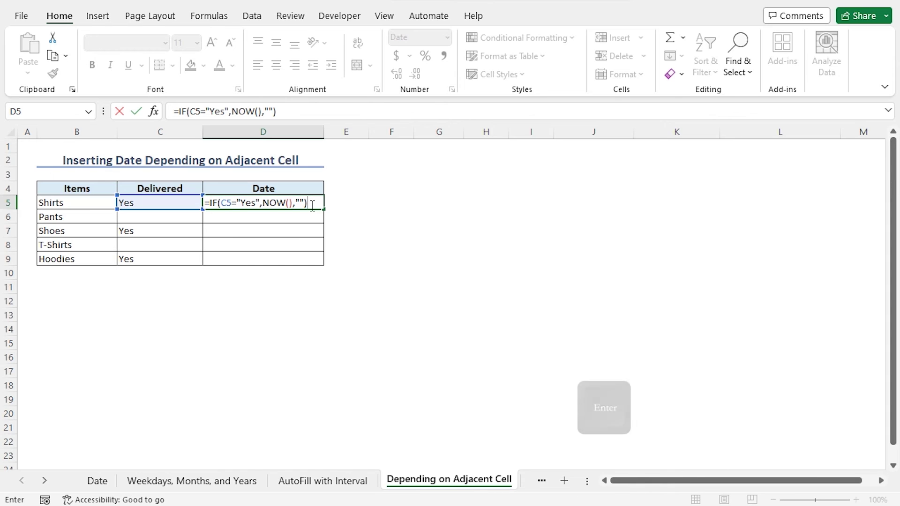
key("Return")
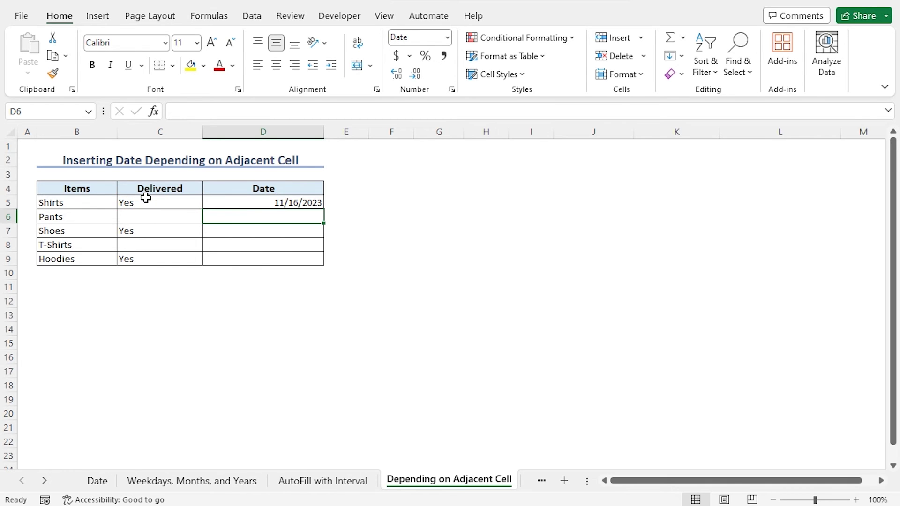
left_click(271, 204)
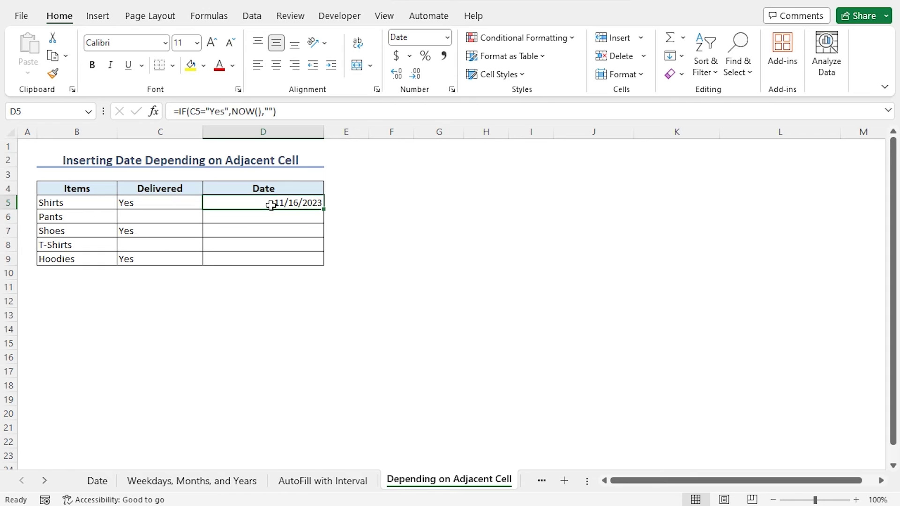
double_click(323, 209)
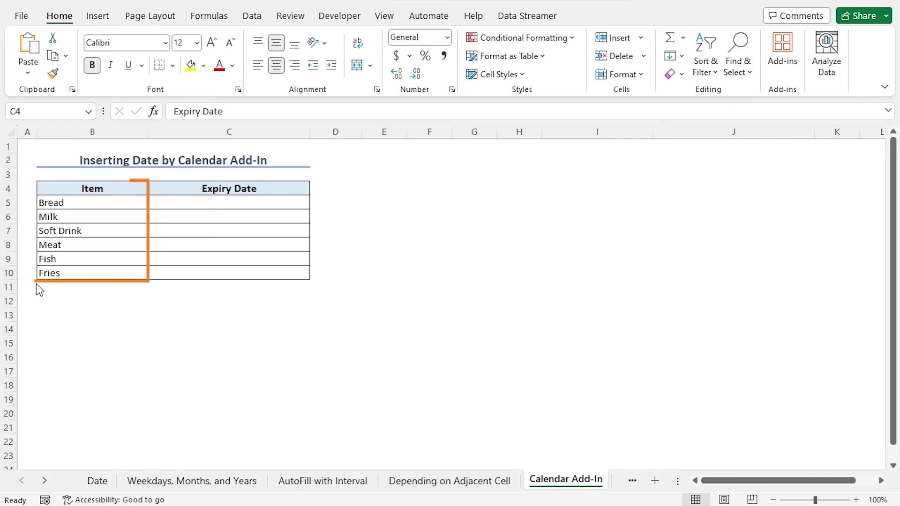
Search the Office Add-ins store for "Calender", add Mini Calendar and Date Picker, and place the calendar beside the Expiry Date table
left_click(137, 188)
left_click(291, 187)
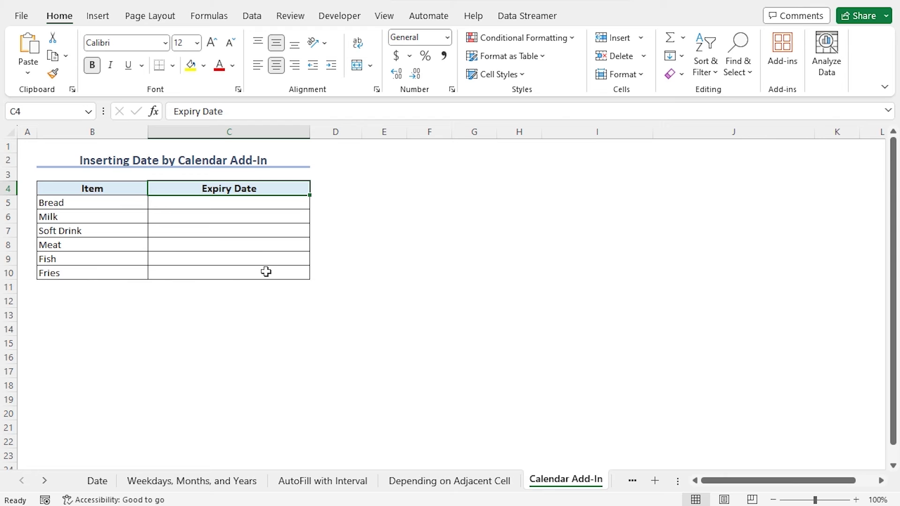
left_click(20, 17)
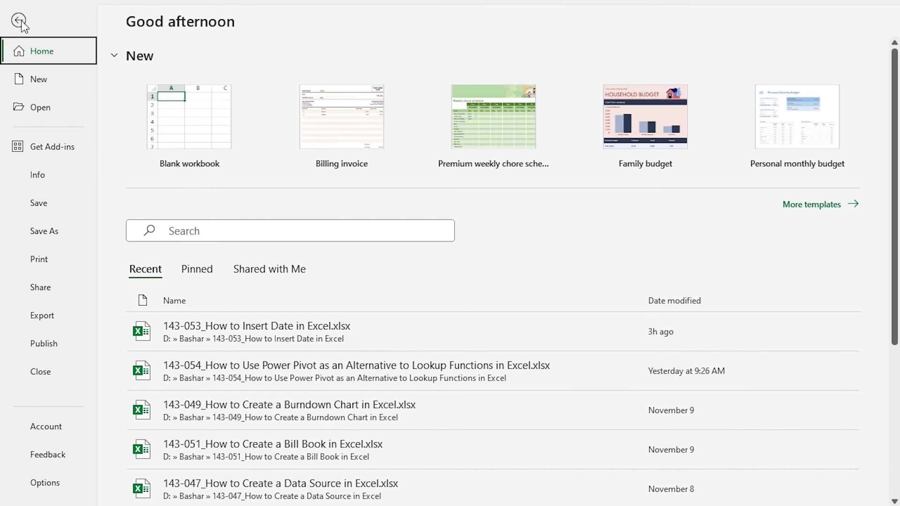
left_click(64, 146)
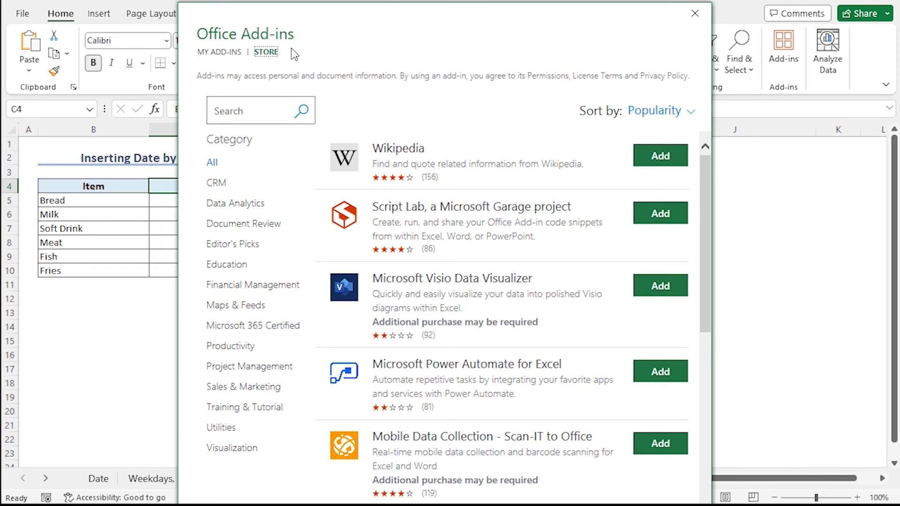
left_click(260, 106)
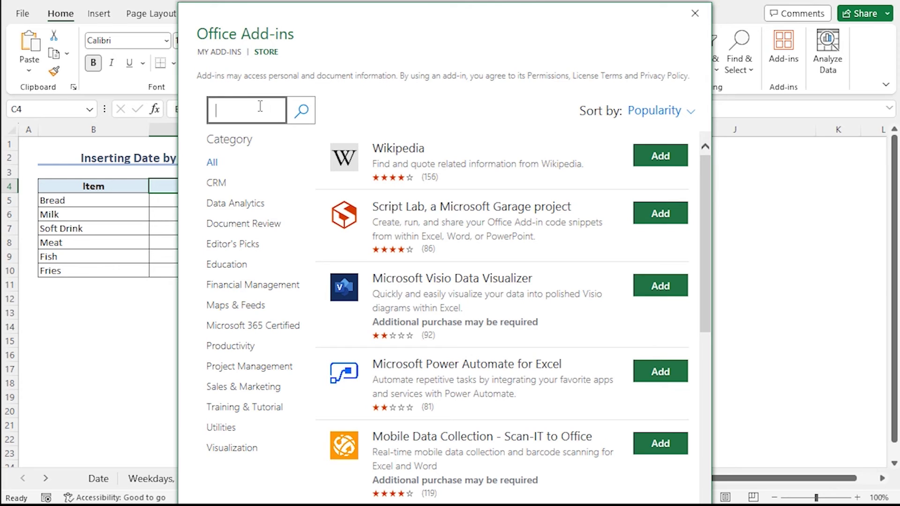
type("Calender")
key("Return")
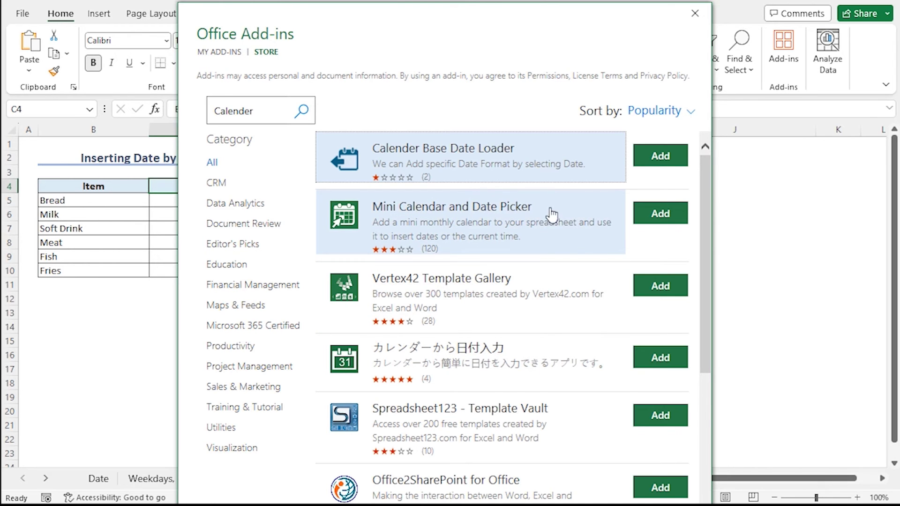
left_click(646, 216)
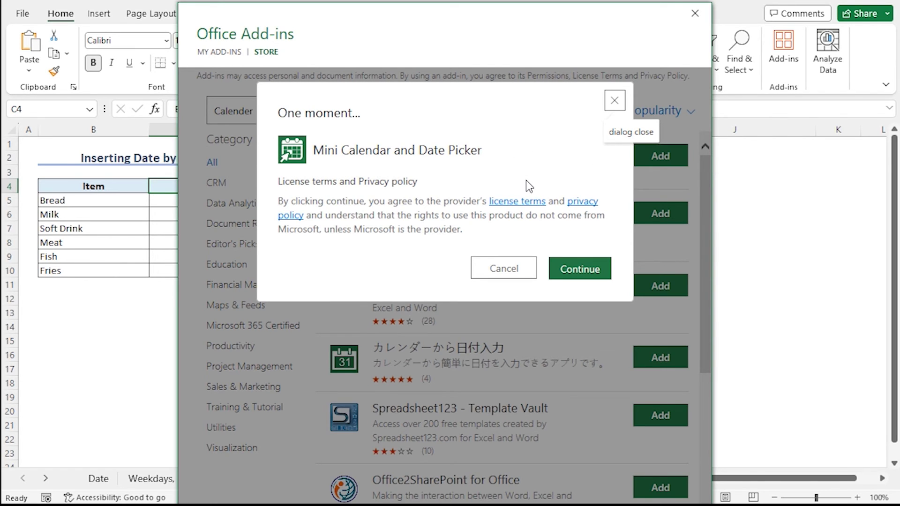
left_click(581, 270)
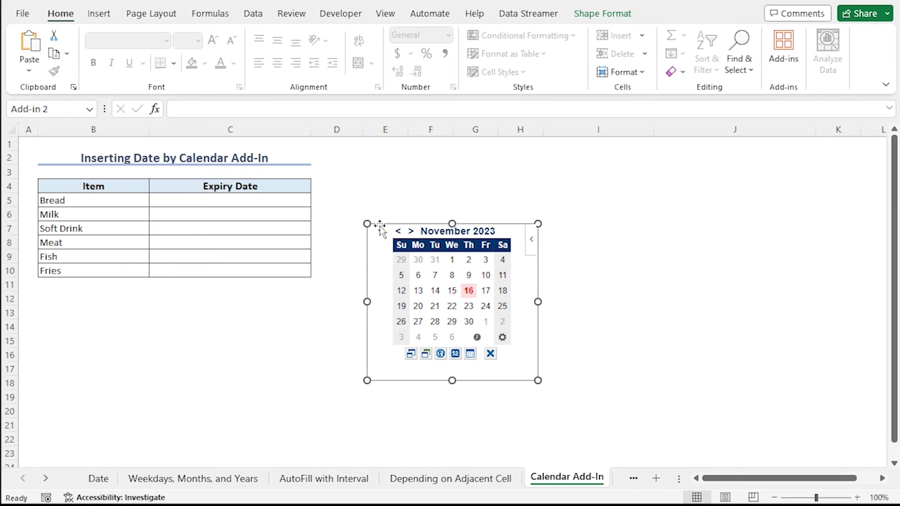
left_click_drag(378, 224, 332, 162)
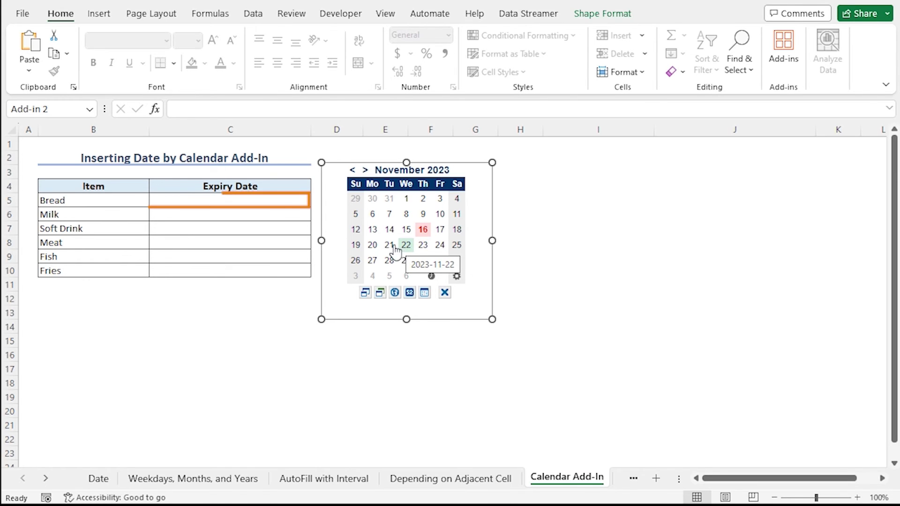
Insert the expiry dates 11/14/2023 for Bread in C5 and 11/17/2023 for Milk in C6 using the calendar add-in
left_click(292, 202)
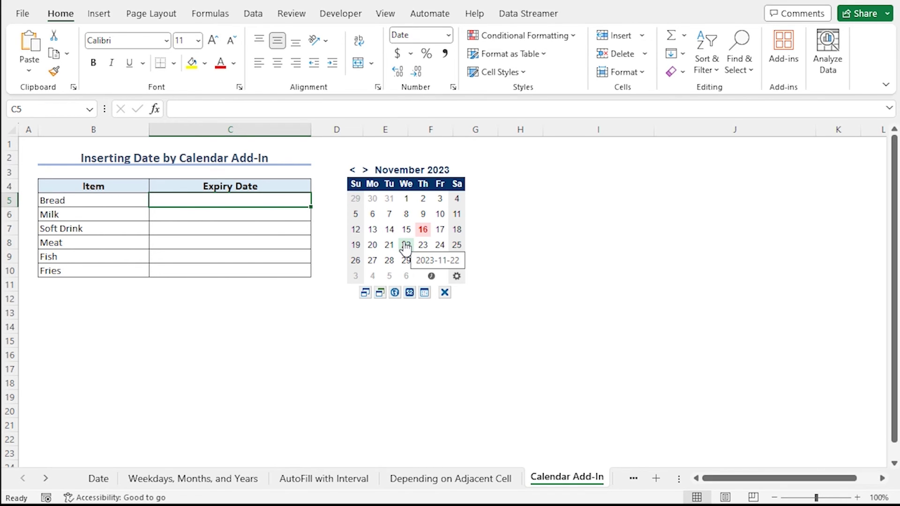
left_click(389, 230)
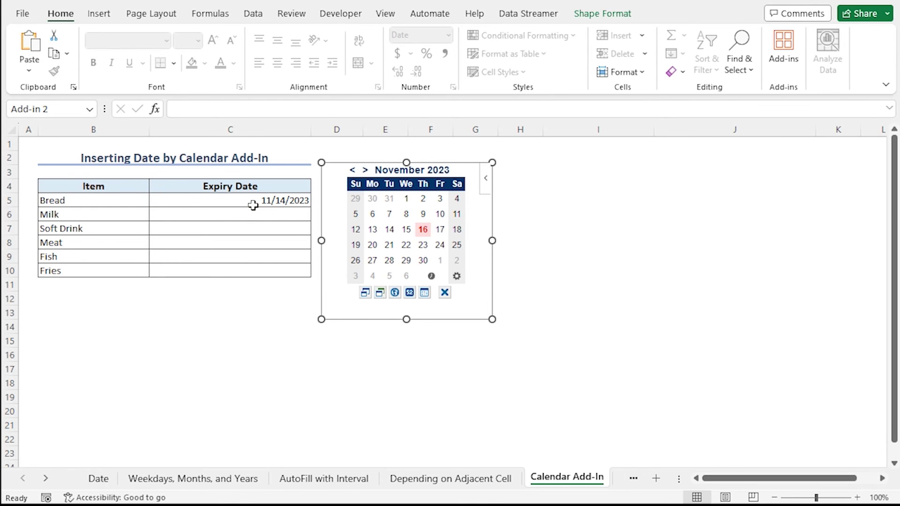
left_click(252, 211)
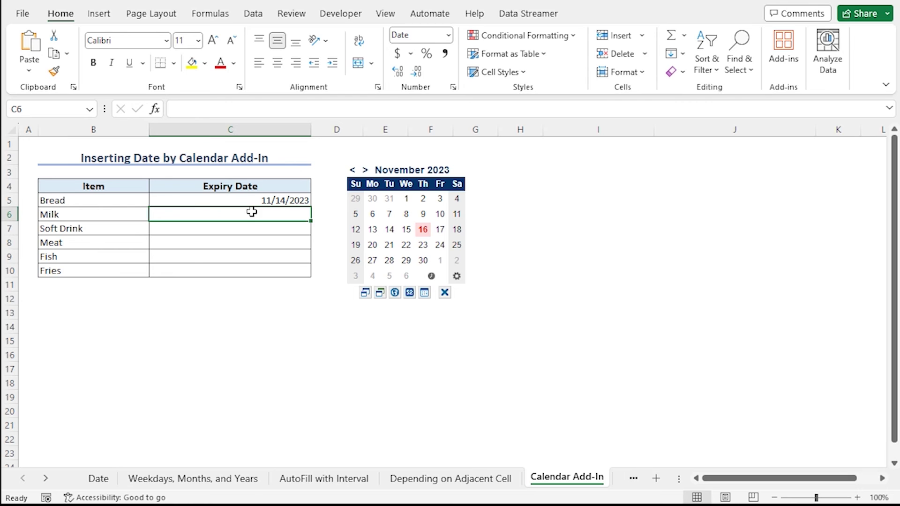
left_click(440, 231)
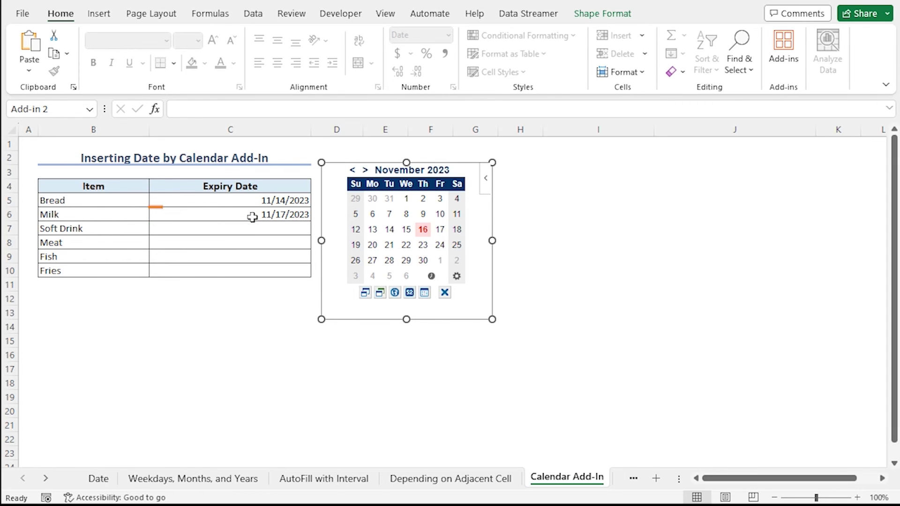
Clear Bread's expiry date in C5 and pick November 13, 2023 for it from the calendar add-in instead
left_click(259, 202)
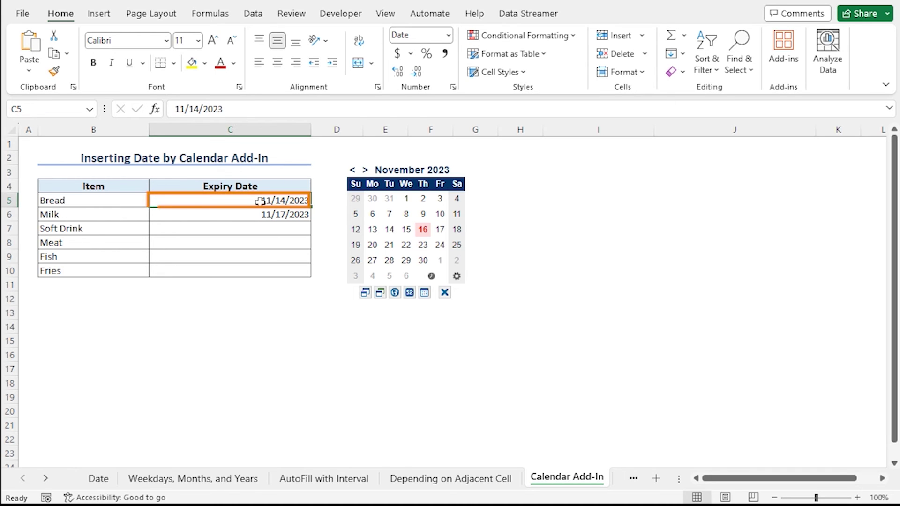
key("Delete")
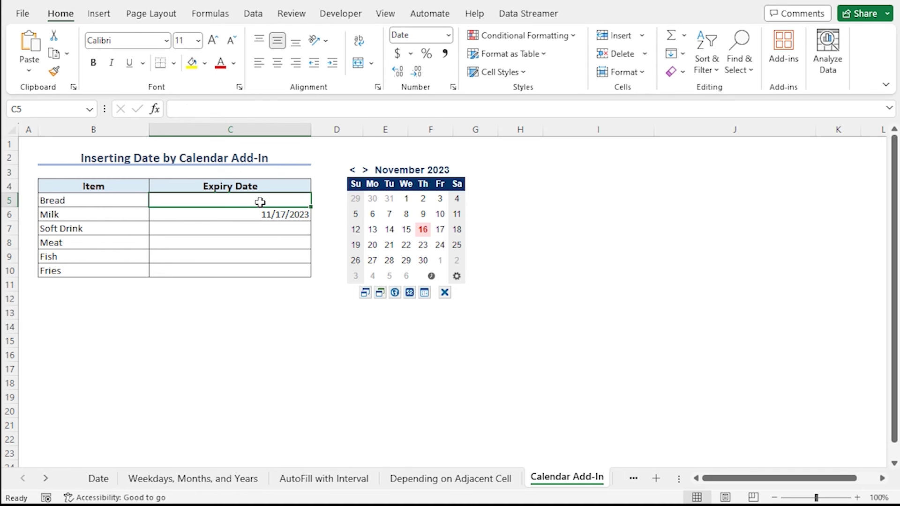
left_click(373, 231)
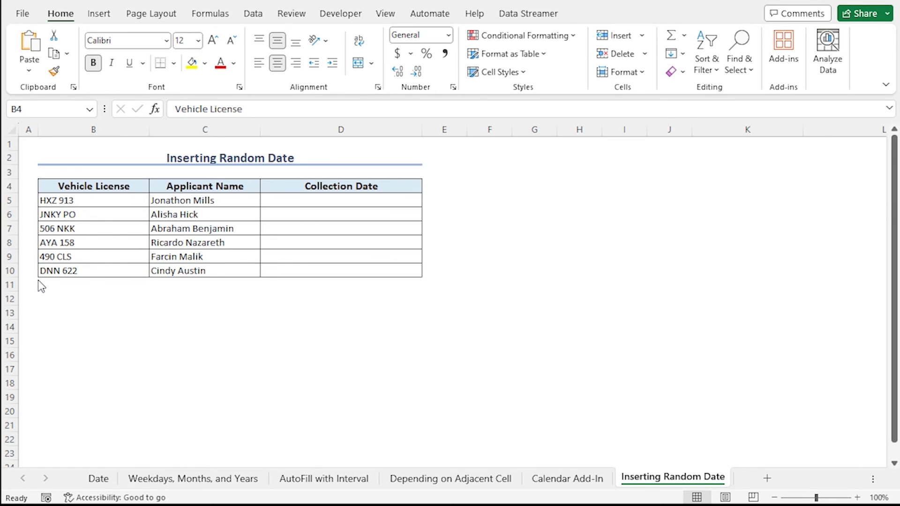
left_click(135, 189)
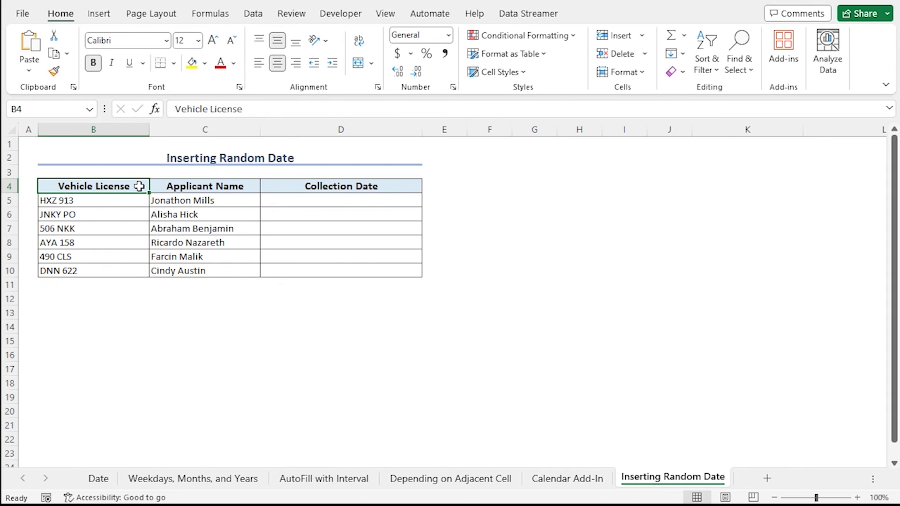
left_click(253, 187)
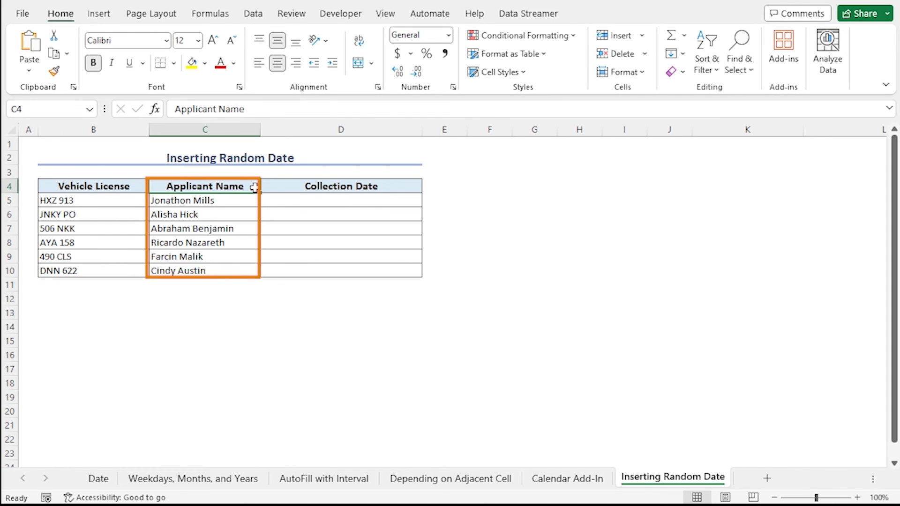
left_click(403, 186)
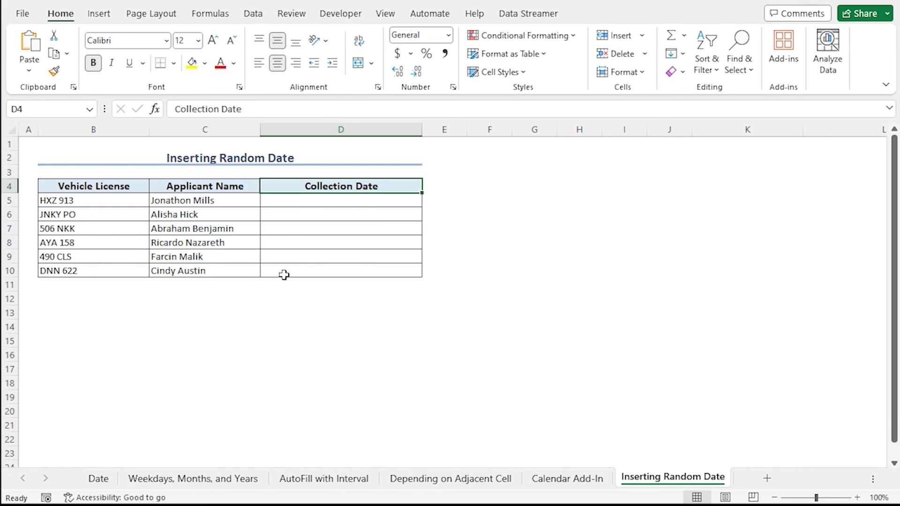
Start a RANDBETWEEN formula in Collection Date cell D5 with DATE(2023,12,1) as its bottom value
left_click(415, 202)
type("=")
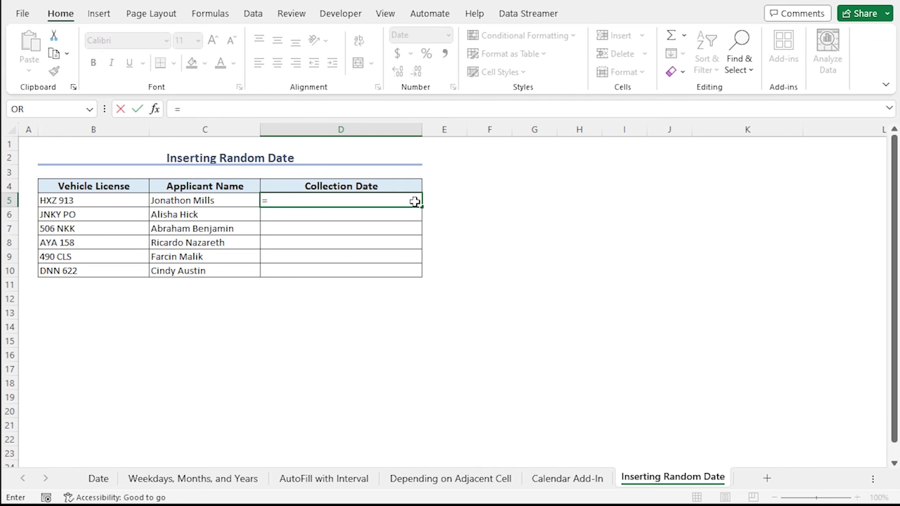
type("randb")
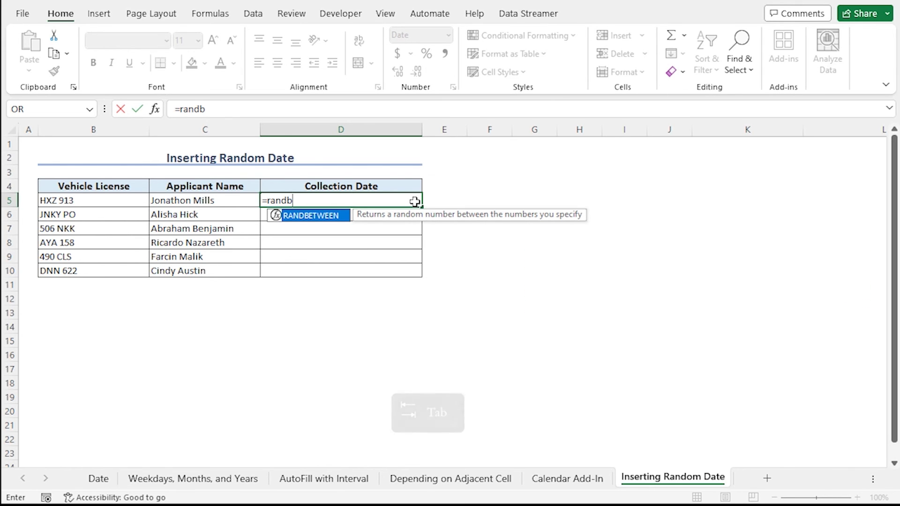
key("Tab")
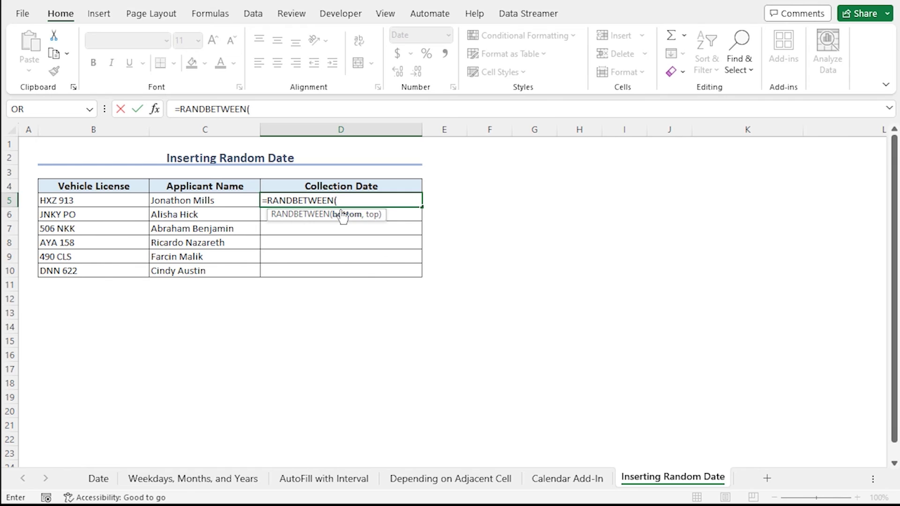
type("Da")
key("Tab")
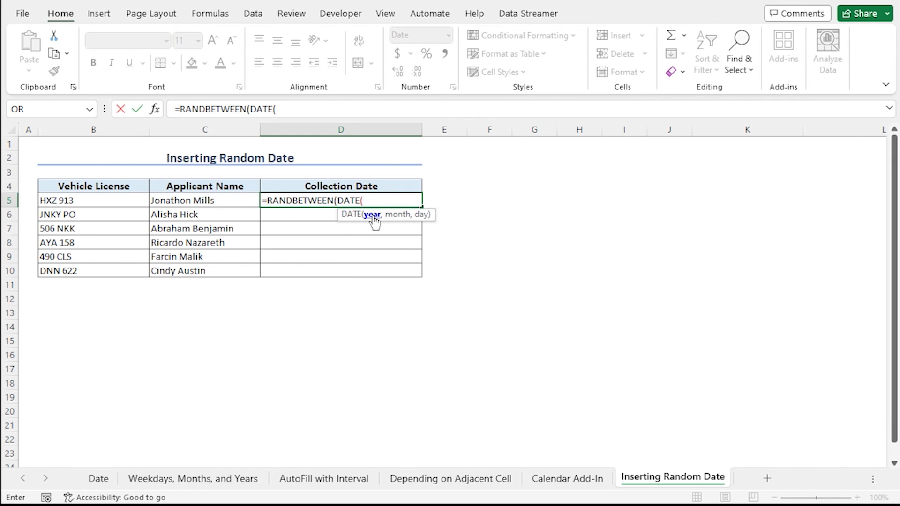
type("2023,")
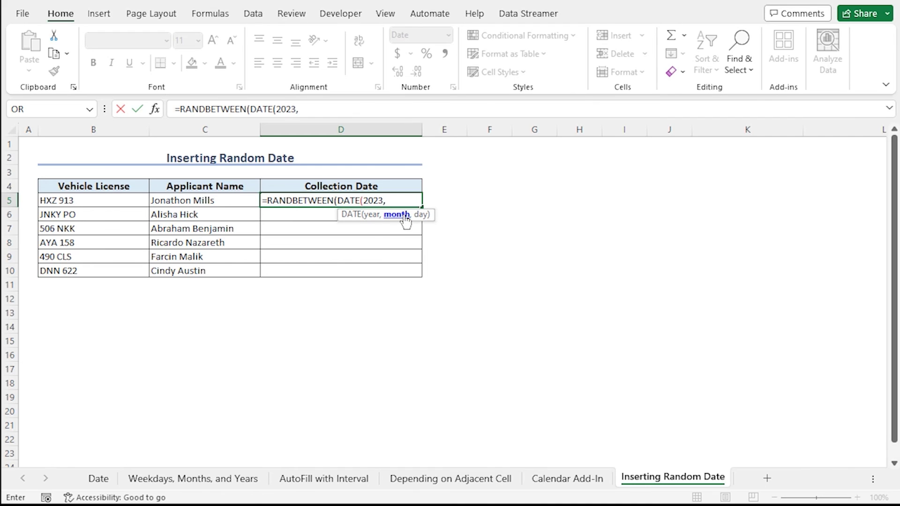
type("12,")
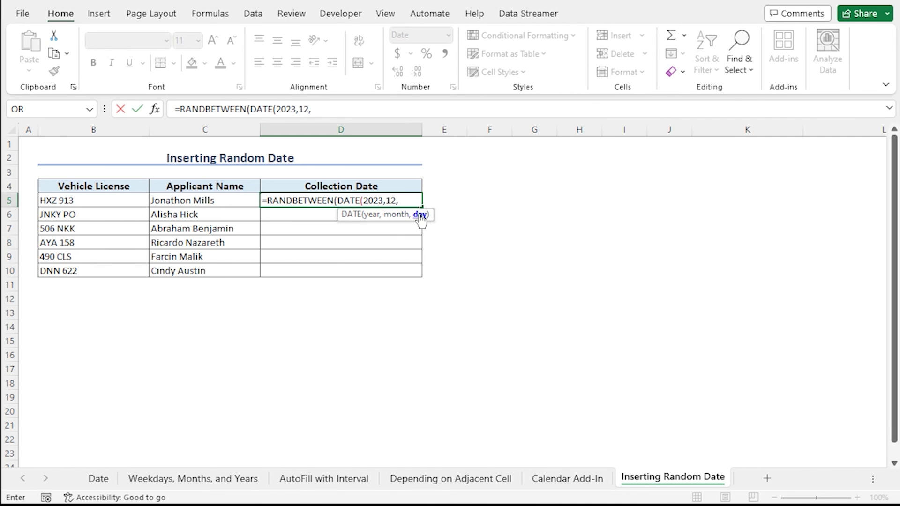
type("1)")
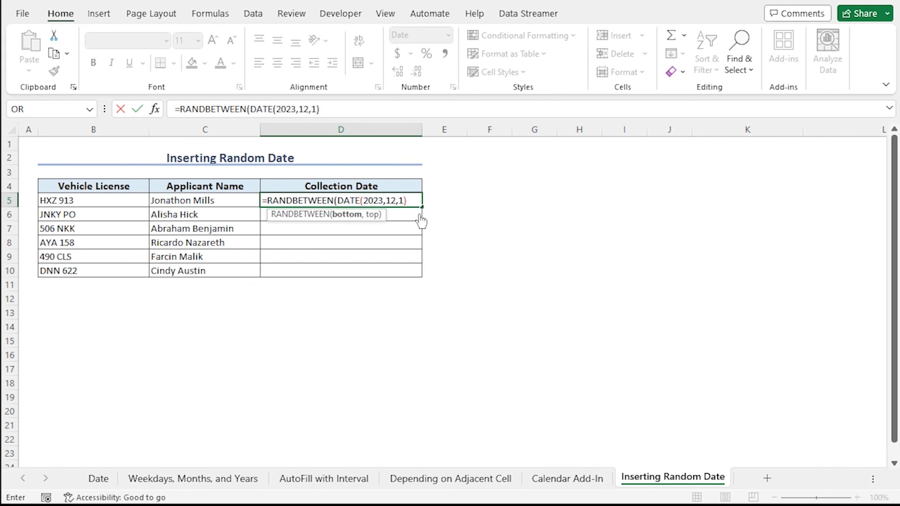
Complete the D5 formula with DATE(2023,12,15) as its top value and fill it down the Collection Date column through D10
type(",")
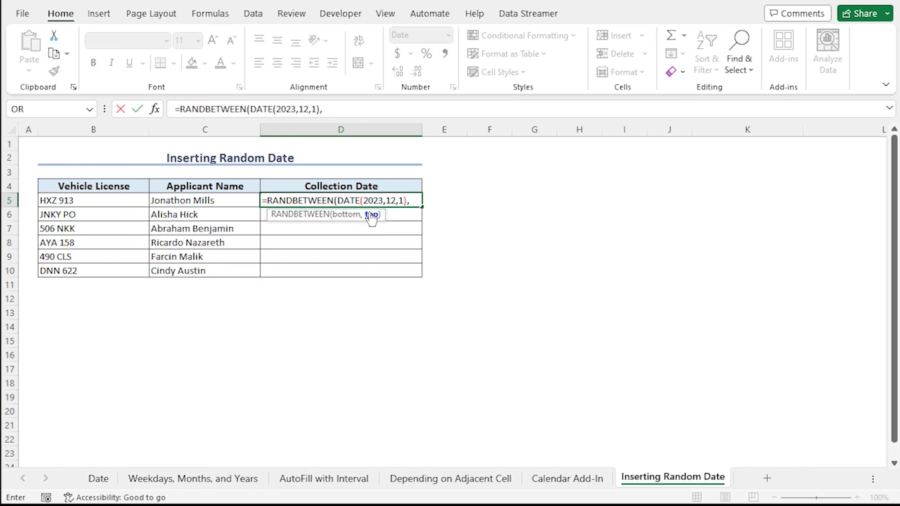
type("Da")
key("Tab")
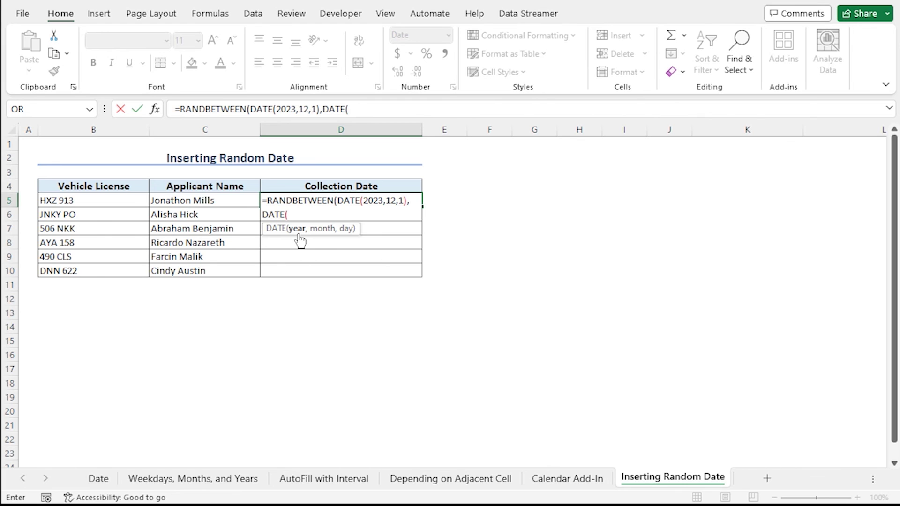
type("2023,")
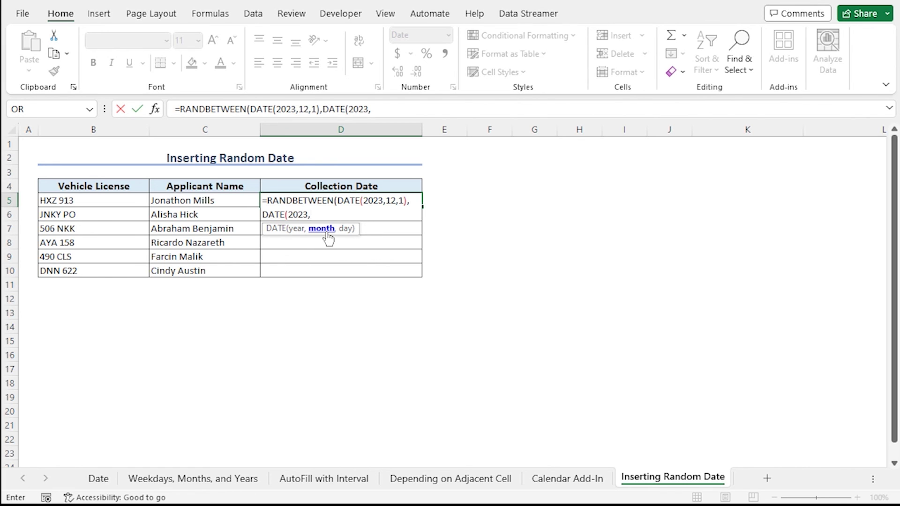
type("12,")
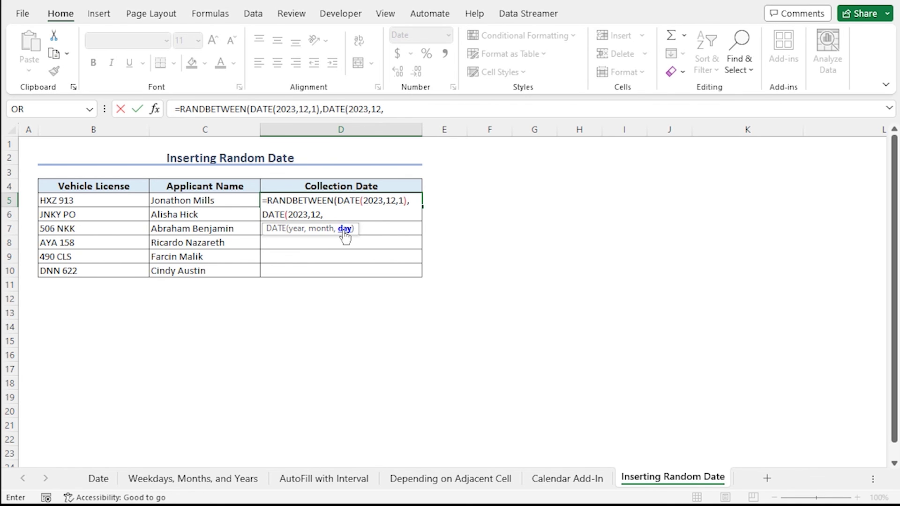
type("15)")
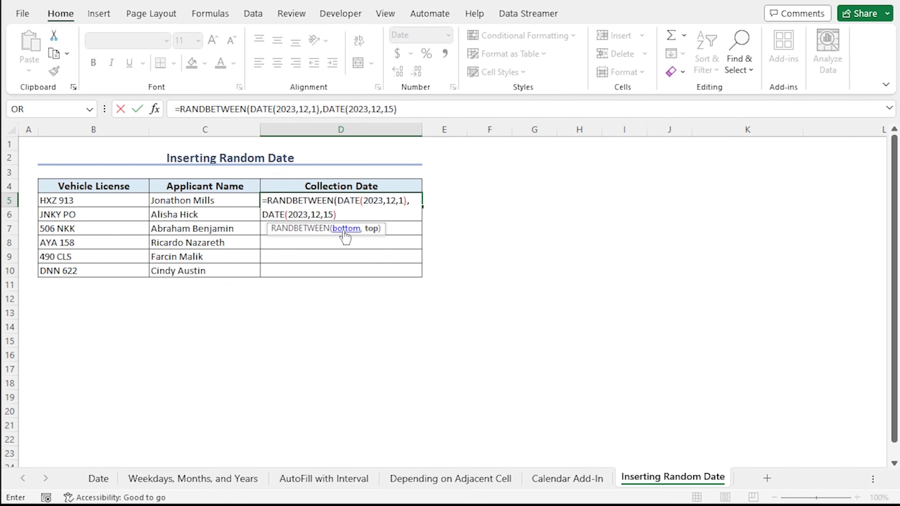
type(")")
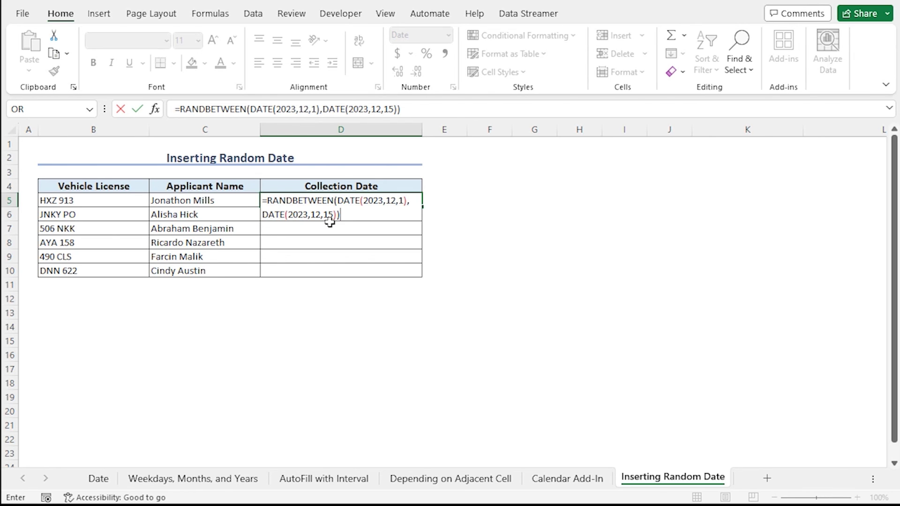
key("Return")
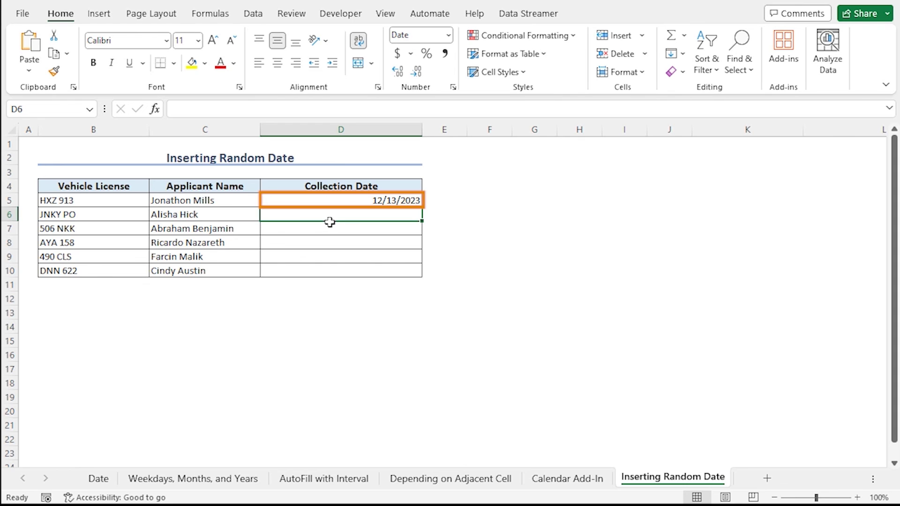
left_click(422, 198)
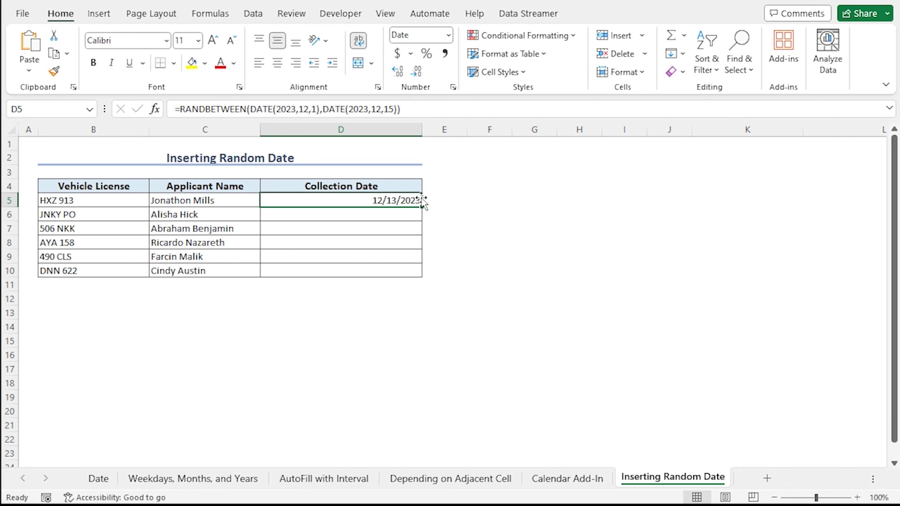
double_click(422, 205)
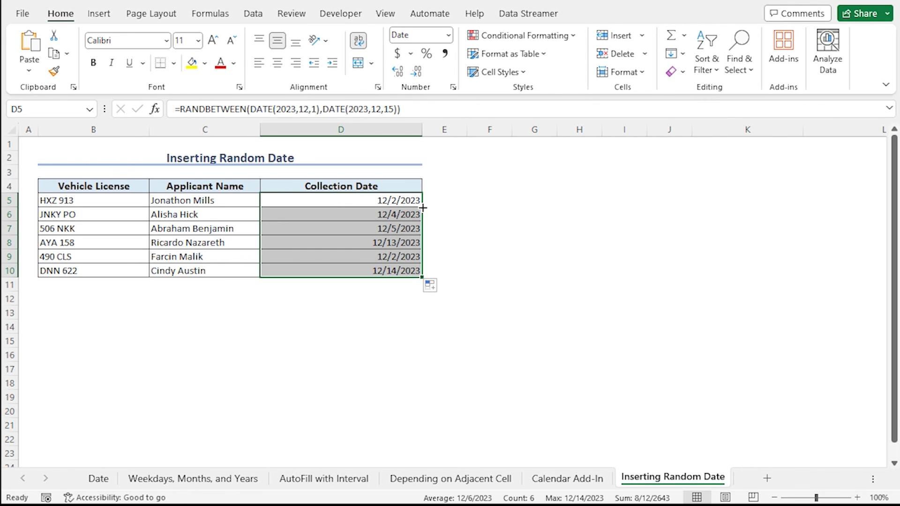